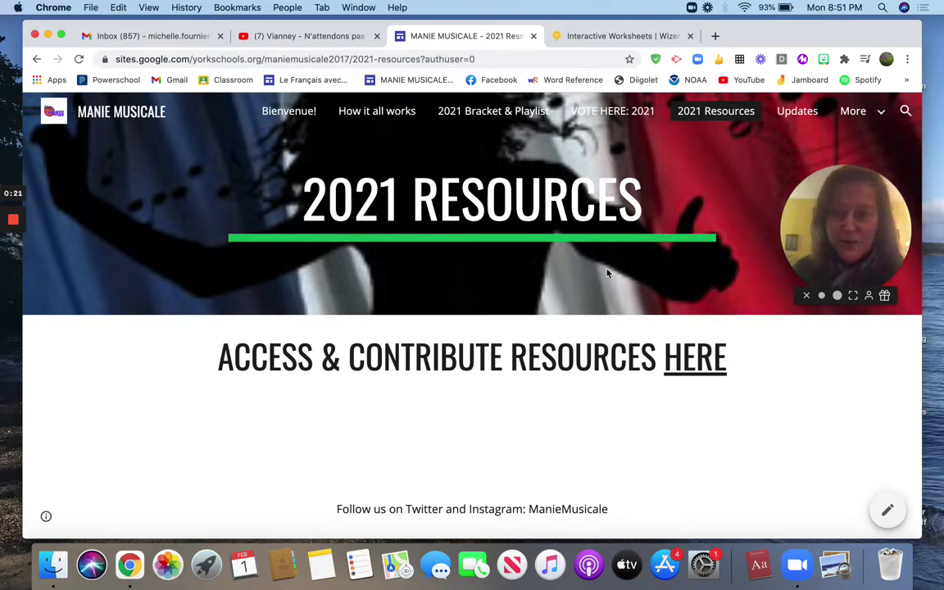
Open the shared resources folder linked on the 2021 Resources page and look through the "Manie general resources (not year specific)" folder.
{"action": "left_click", "coordinate": [698, 359]}
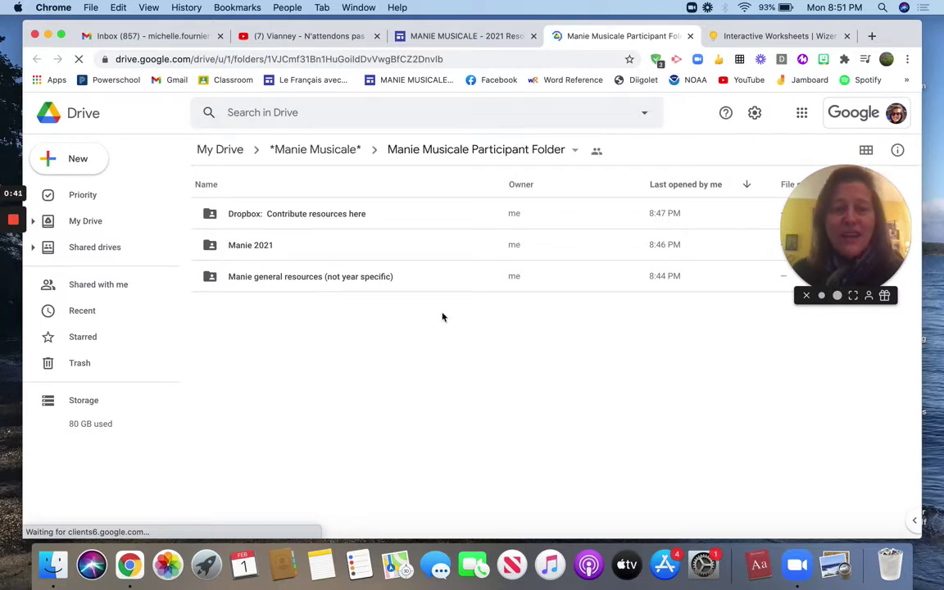
{"action": "double_click", "coordinate": [310, 278]}
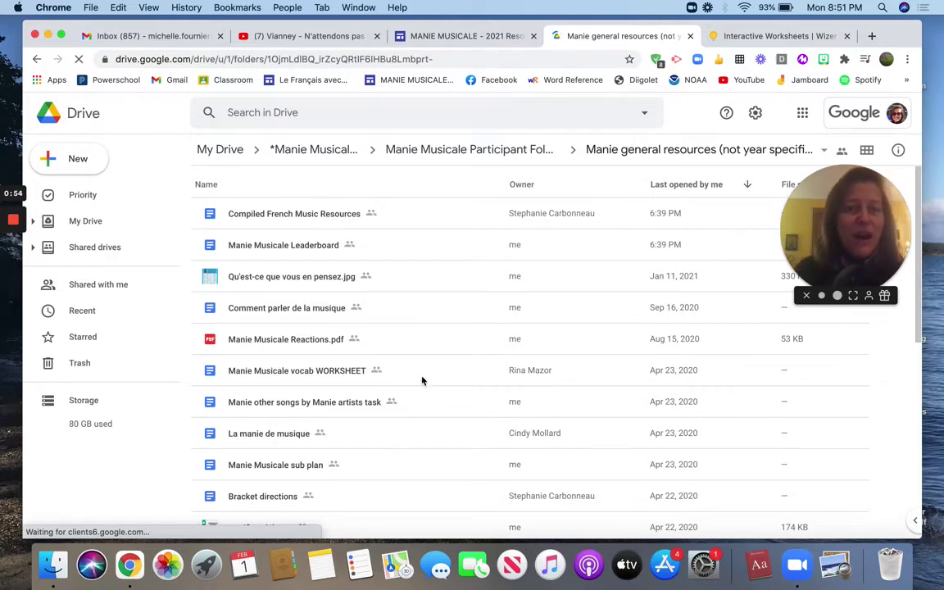
{"action": "scroll", "coordinate": [416, 392], "scroll_direction": "down", "scroll_amount": 10}
{"action": "scroll", "coordinate": [416, 392], "scroll_direction": "down", "scroll_amount": 2}
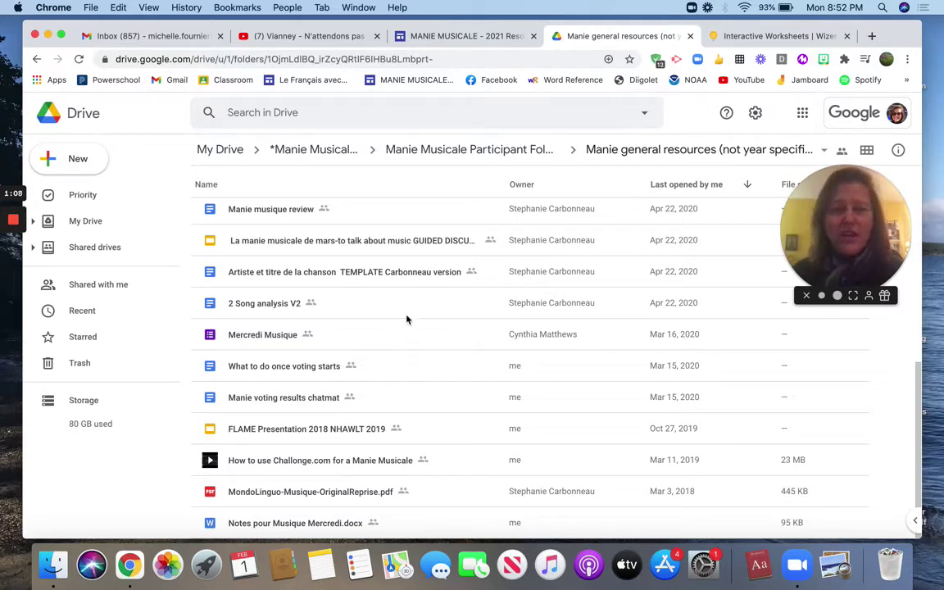
{"action": "scroll", "coordinate": [472, 145], "scroll_direction": "up", "scroll_amount": 10}
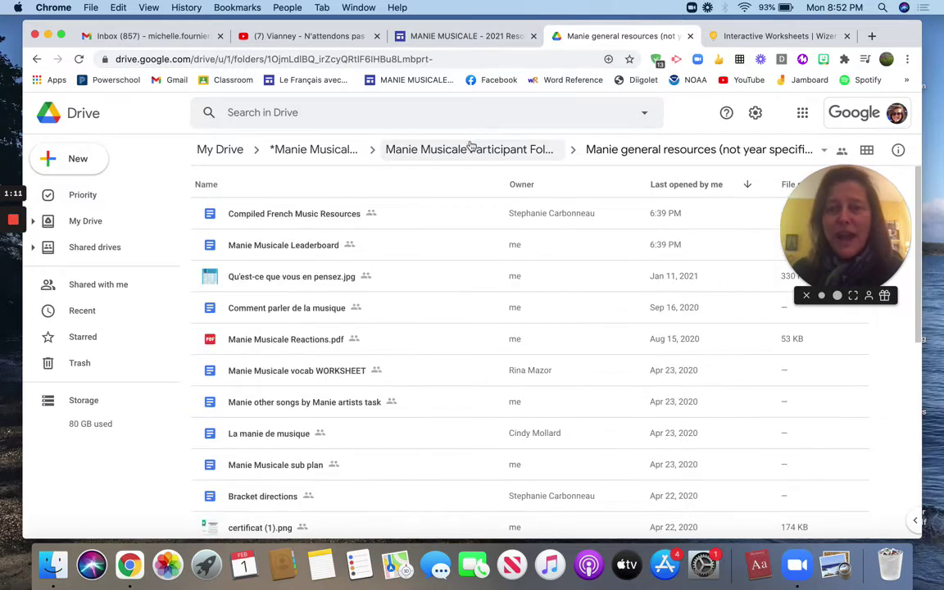
Return to the Manie Musicale Participant Folder and look through the song folders inside "Manie 2021".
{"action": "left_click", "coordinate": [473, 150]}
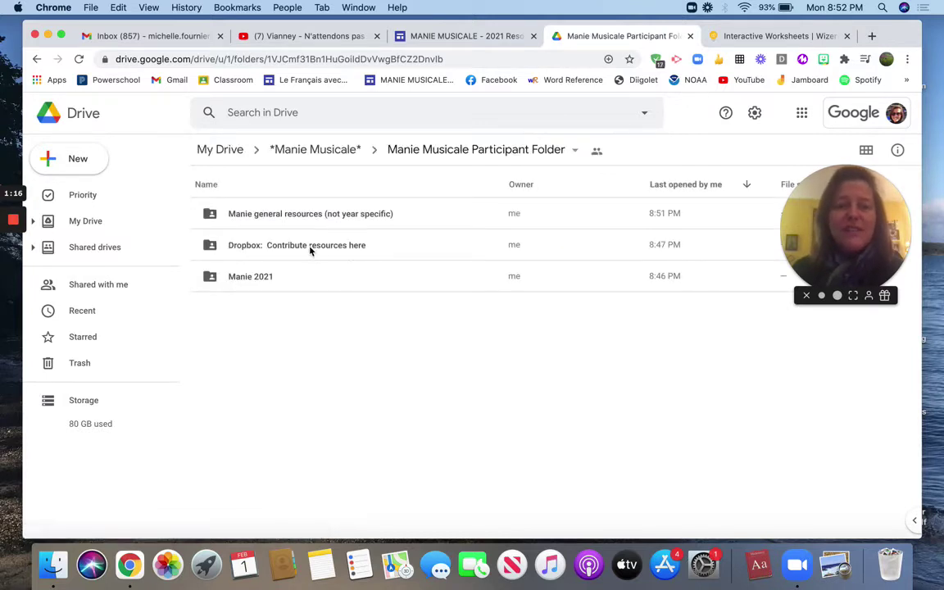
{"action": "left_click", "coordinate": [255, 280]}
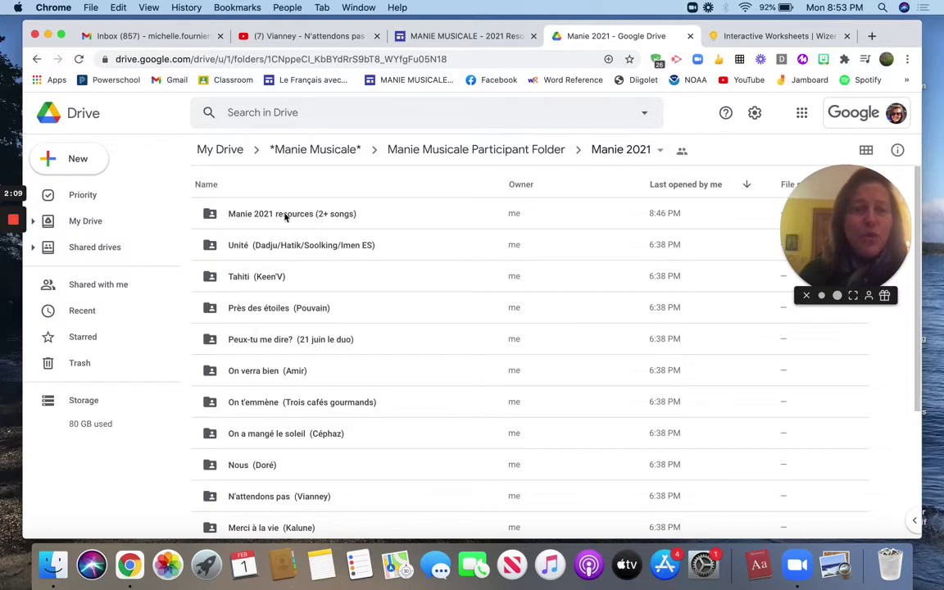
{"action": "scroll", "coordinate": [318, 476], "scroll_direction": "down", "scroll_amount": 1}
{"action": "scroll", "coordinate": [318, 477], "scroll_direction": "down", "scroll_amount": 5}
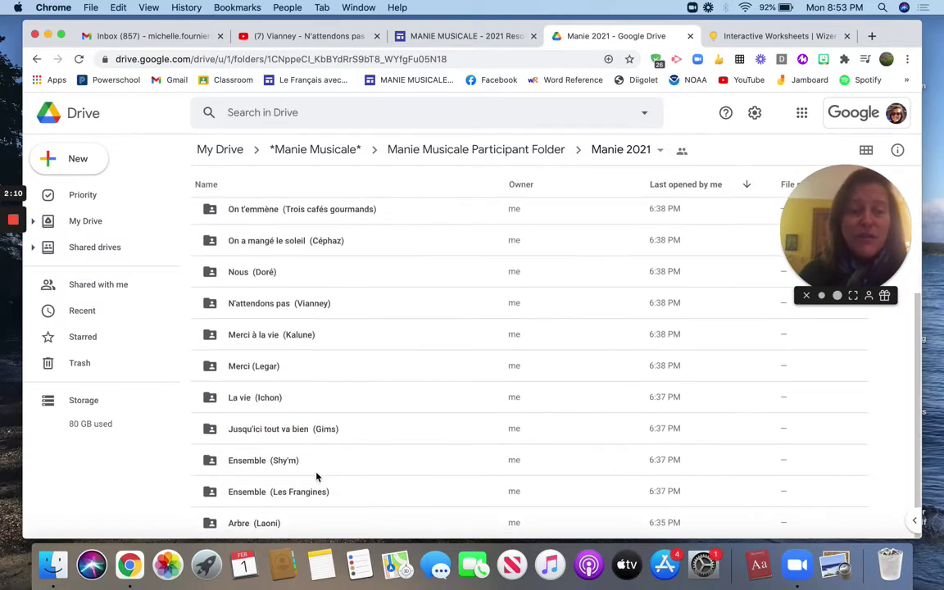
{"action": "scroll", "coordinate": [318, 476], "scroll_direction": "up", "scroll_amount": 6}
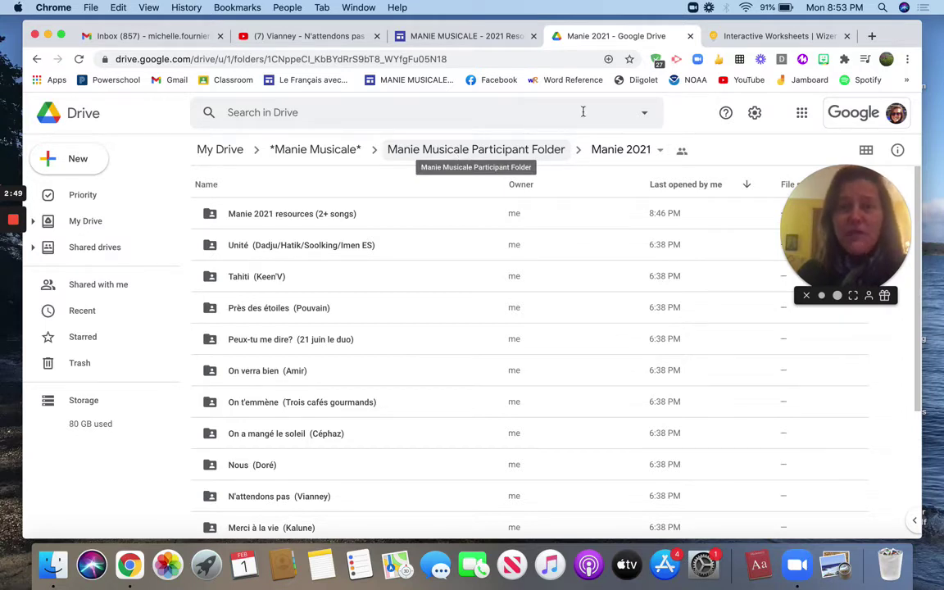
Switch to the Wizer worksheet "Gims: Jusqu'ici tout va bien" and copy its shareable preview link.
{"action": "left_click", "coordinate": [761, 37]}
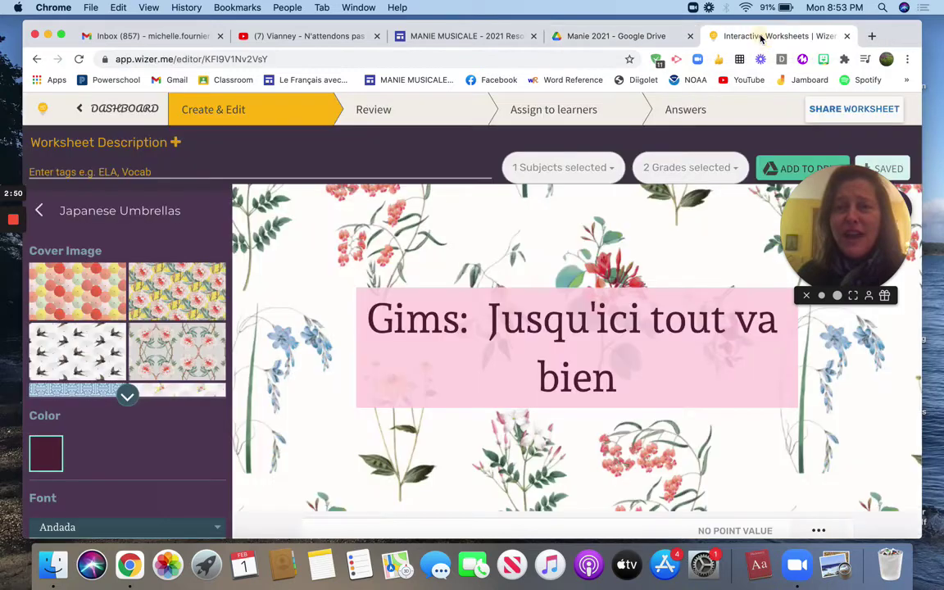
{"action": "left_click", "coordinate": [833, 111]}
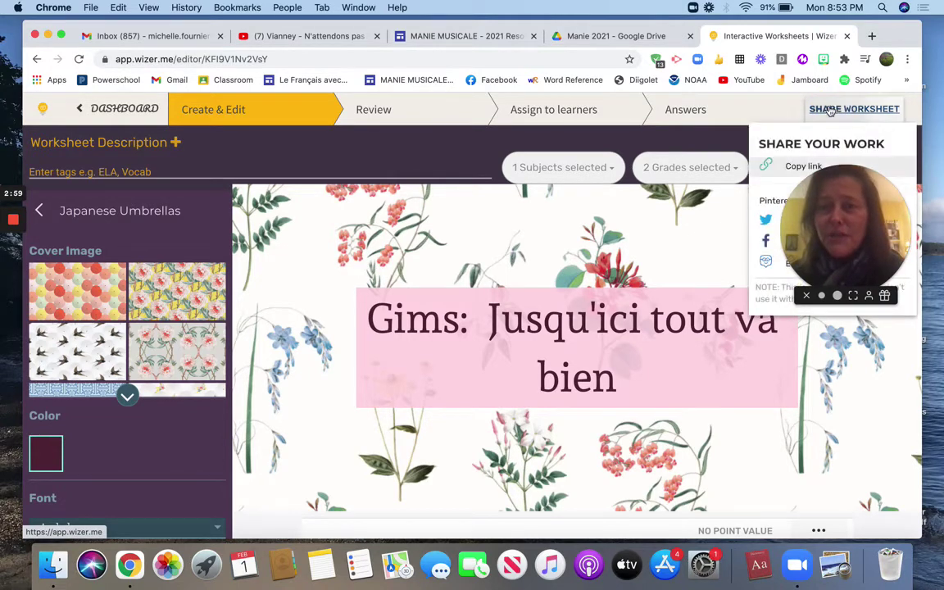
{"action": "left_click", "coordinate": [780, 167]}
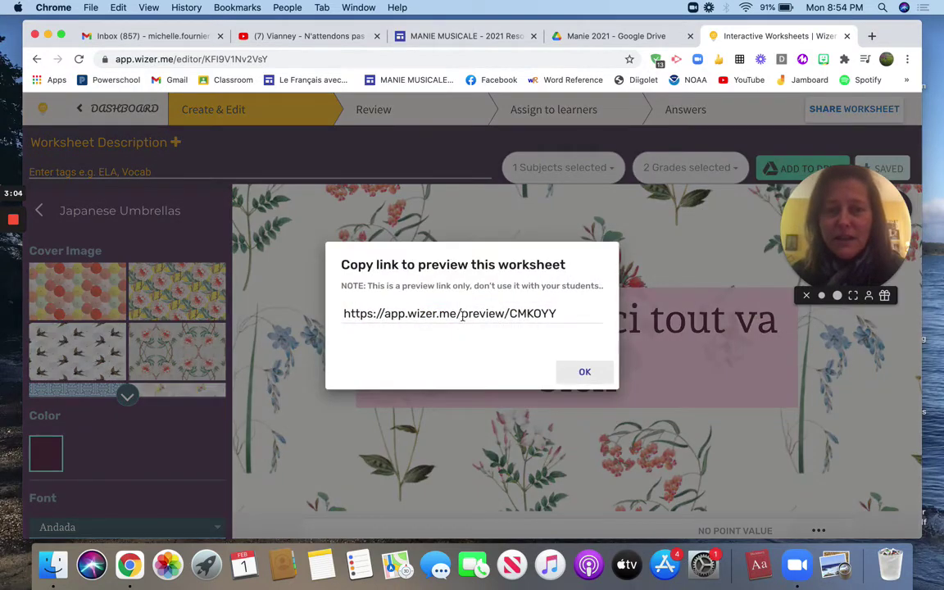
{"action": "left_click", "coordinate": [459, 318]}
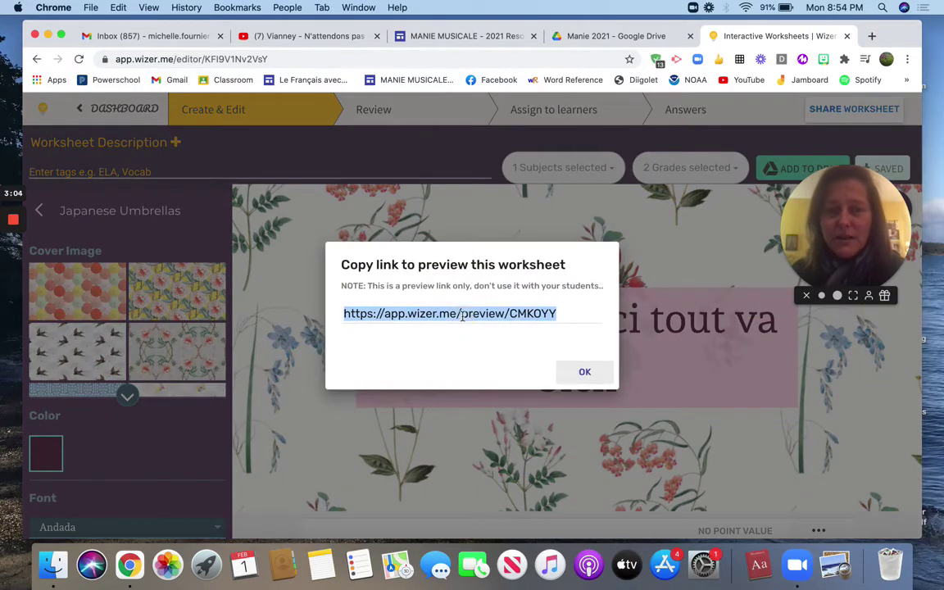
{"action": "left_click", "coordinate": [458, 318]}
{"action": "left_click", "coordinate": [457, 318]}
{"action": "left_click", "coordinate": [457, 316]}
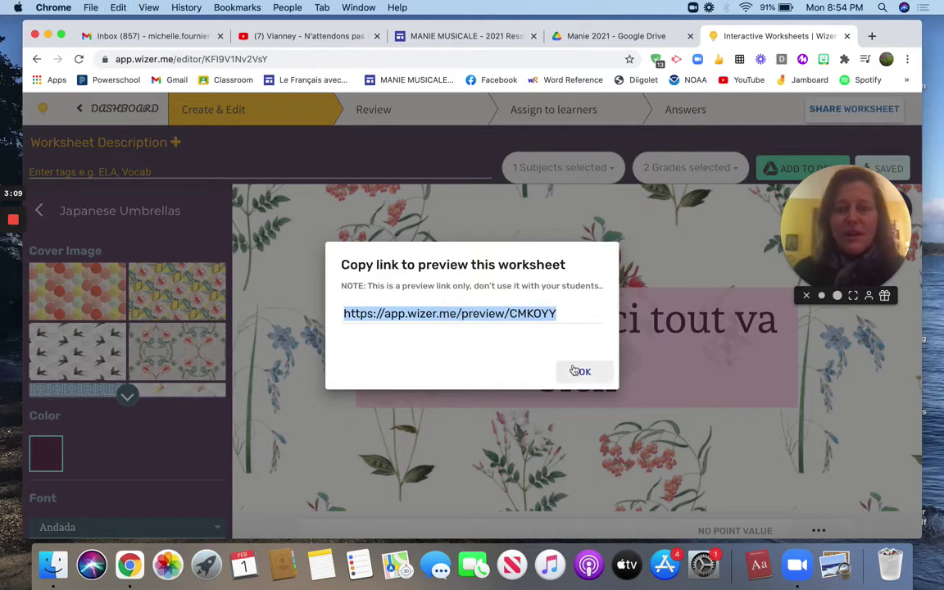
{"action": "left_click", "coordinate": [585, 373]}
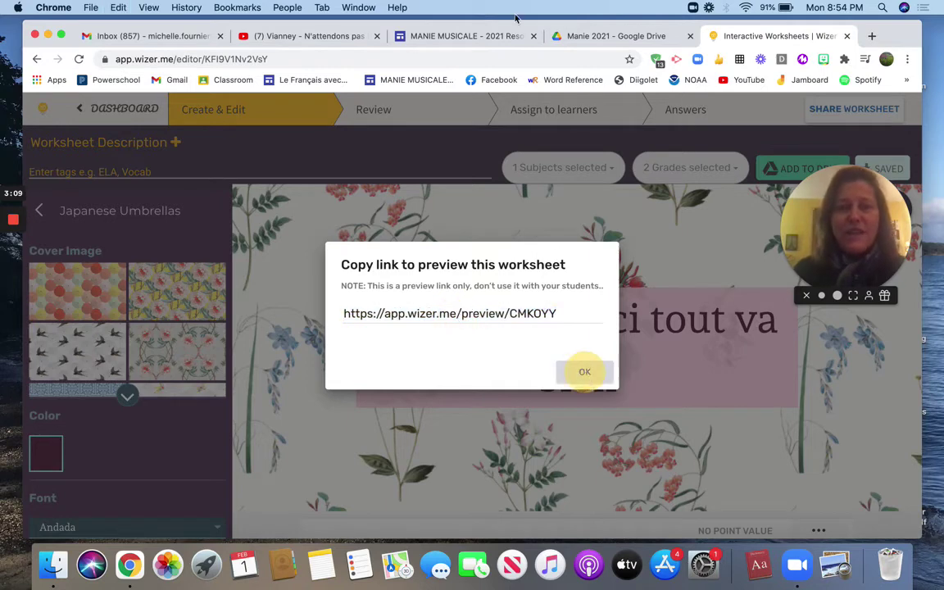
Return to the participant folder in Drive and open "Dropbox document for LINKS" from the "Dropbox: Contribute resources here" folder.
{"action": "left_click", "coordinate": [612, 38]}
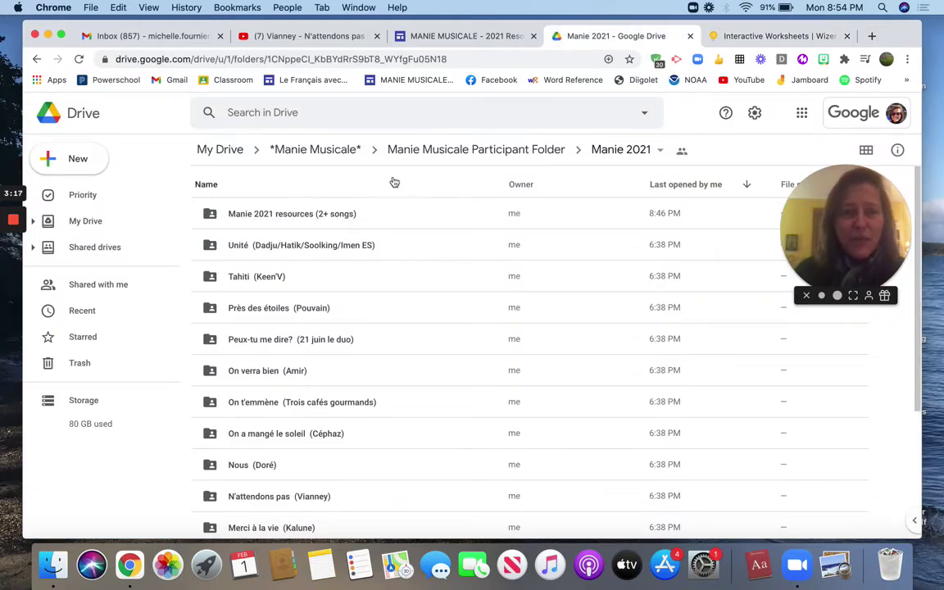
{"action": "left_click", "coordinate": [433, 154]}
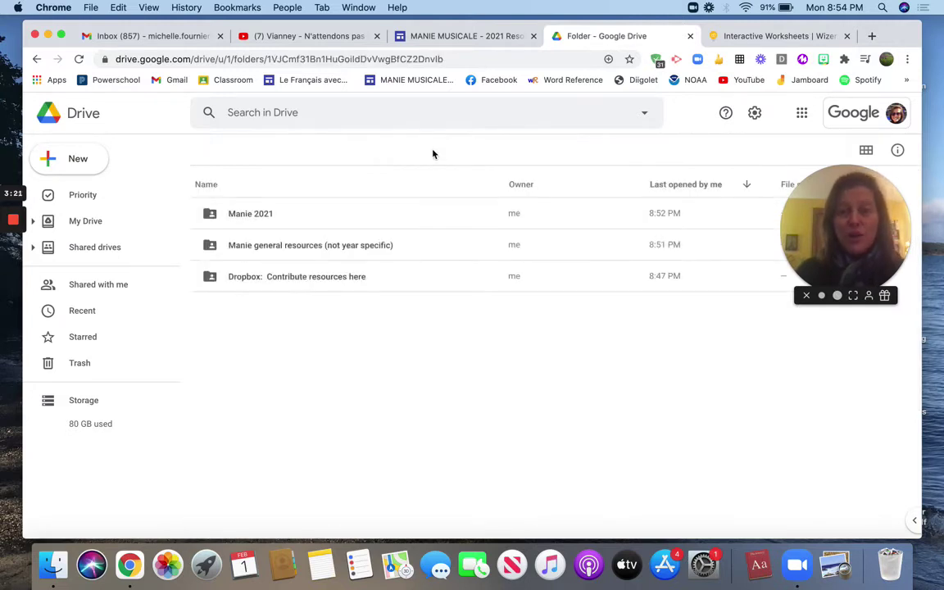
{"action": "left_click", "coordinate": [305, 284]}
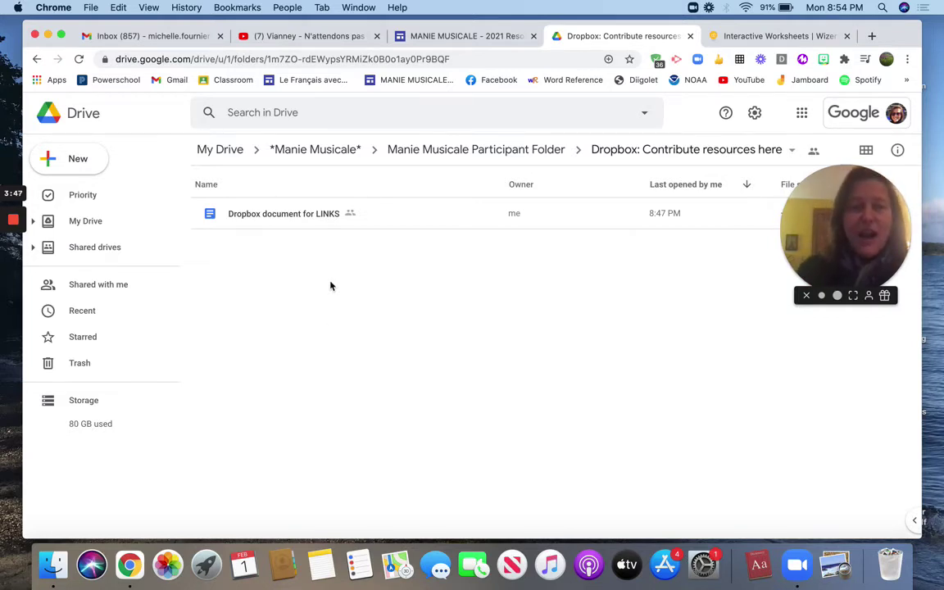
{"action": "double_click", "coordinate": [312, 216]}
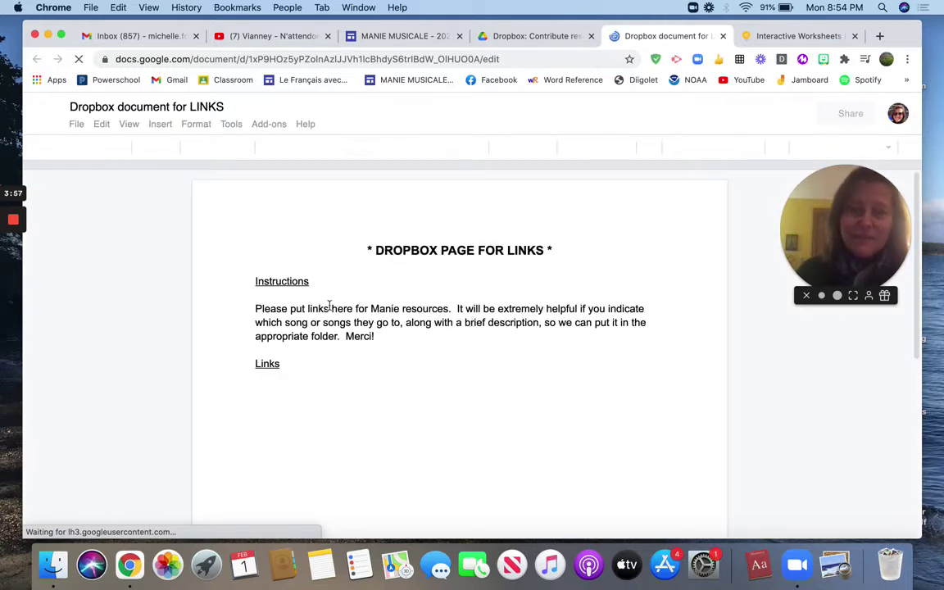
Start an entry below the Links heading with the song title "Jusqu'ici tout va bien".
{"action": "left_click", "coordinate": [278, 388]}
{"action": "left_click", "coordinate": [257, 393]}
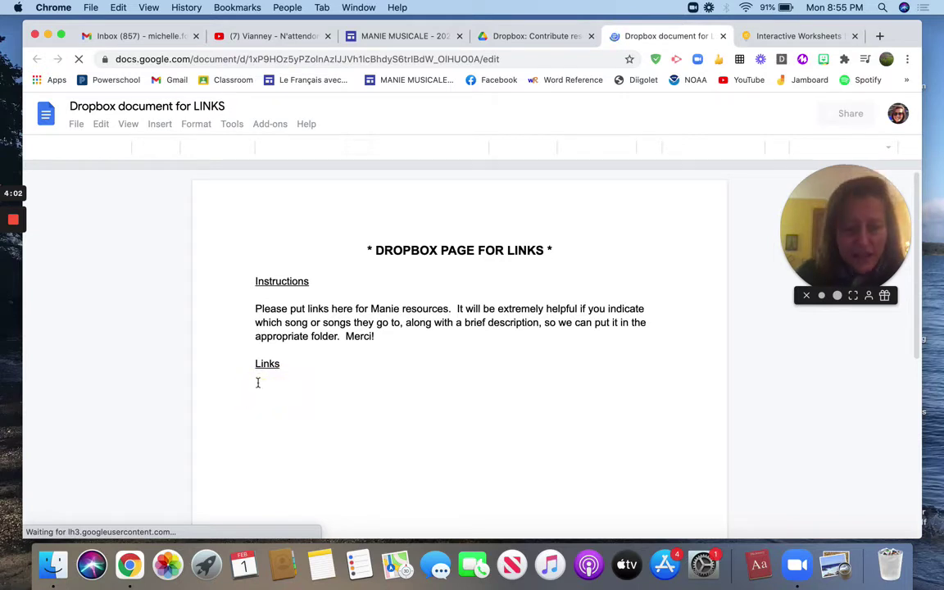
{"action": "left_click", "coordinate": [255, 385]}
{"action": "left_click", "coordinate": [264, 391]}
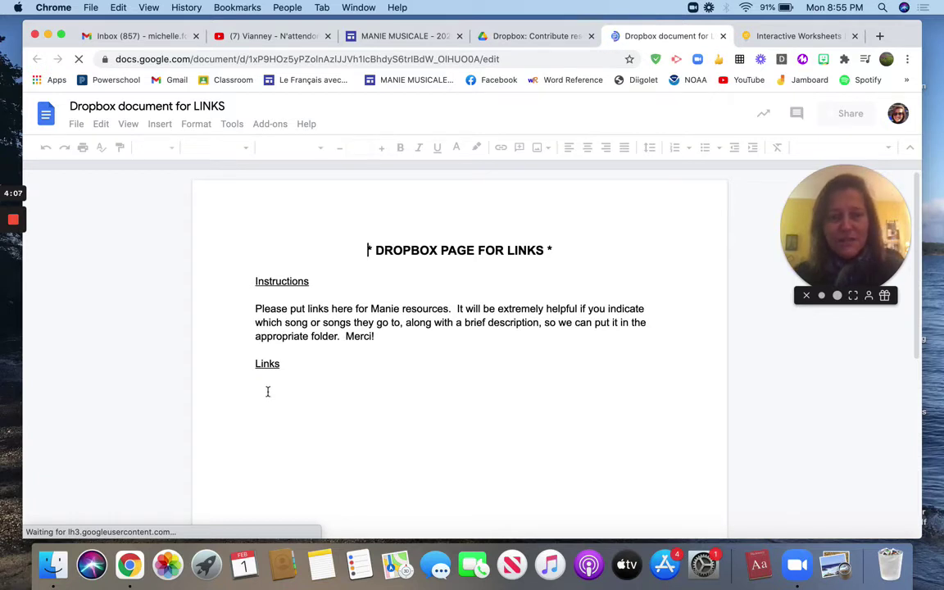
{"action": "left_click", "coordinate": [263, 391]}
{"action": "left_click", "coordinate": [265, 391]}
{"action": "left_click", "coordinate": [260, 392]}
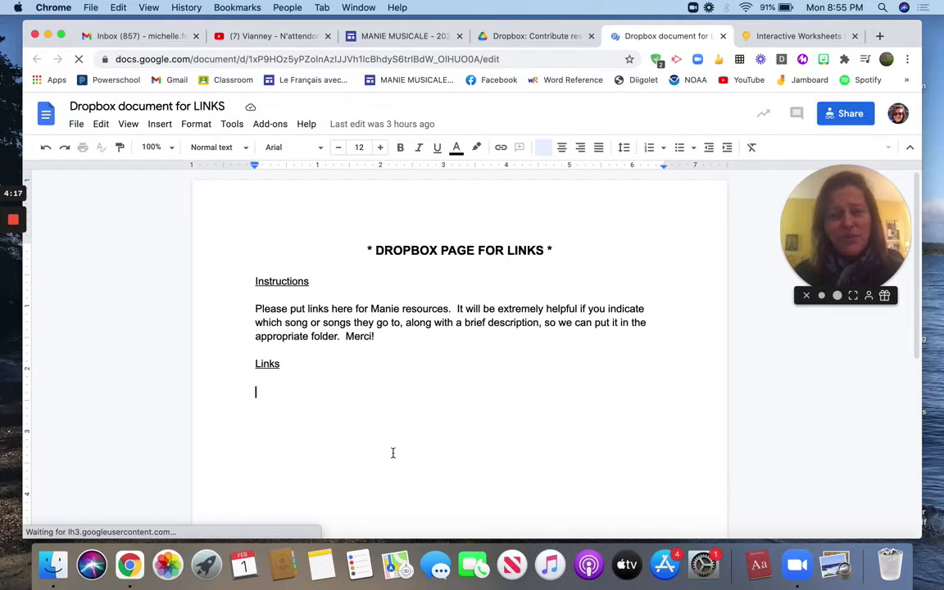
{"action": "type", "text": "Jusq"}
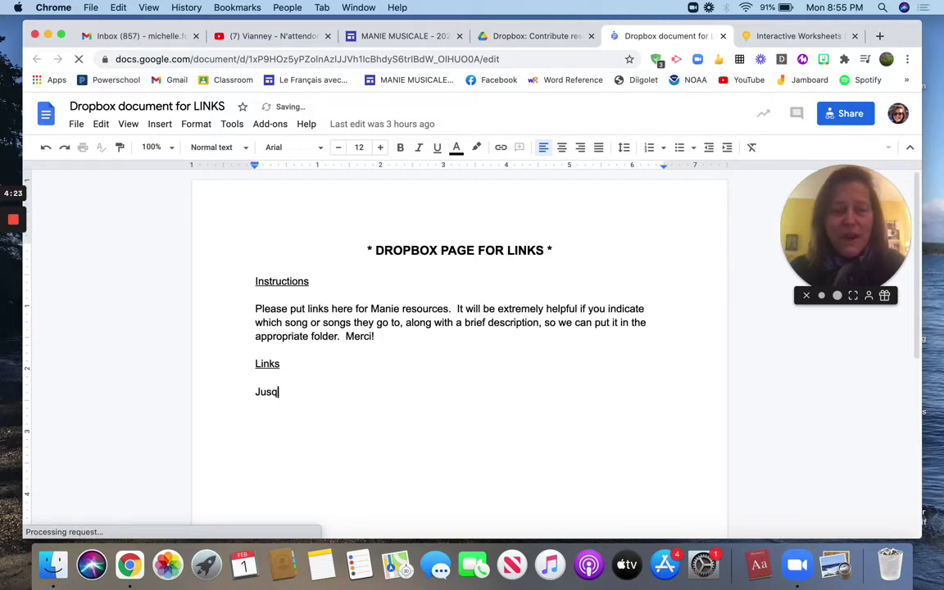
{"action": "type", "text": "u'ici tout va bien int"}
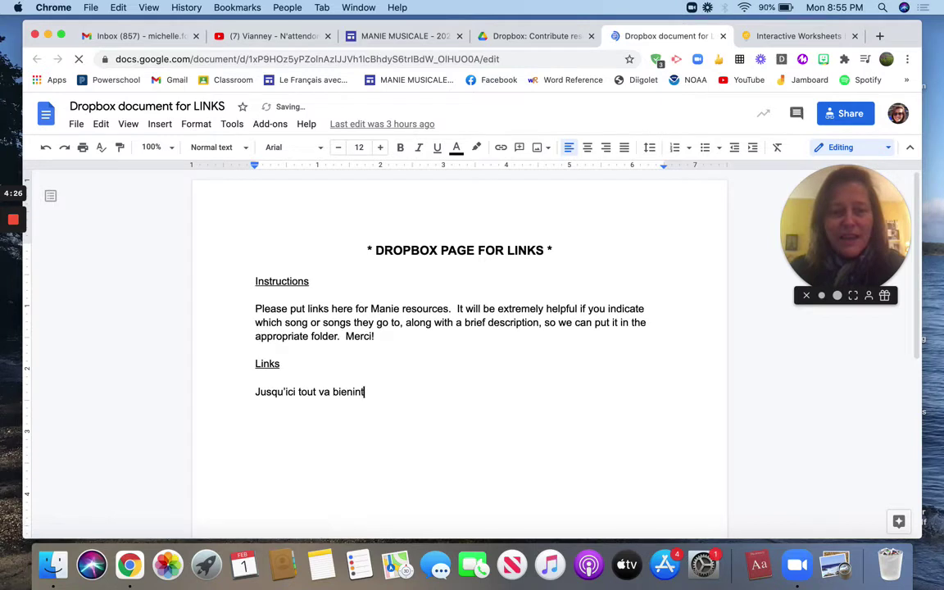
{"action": "type", "text": "era"}
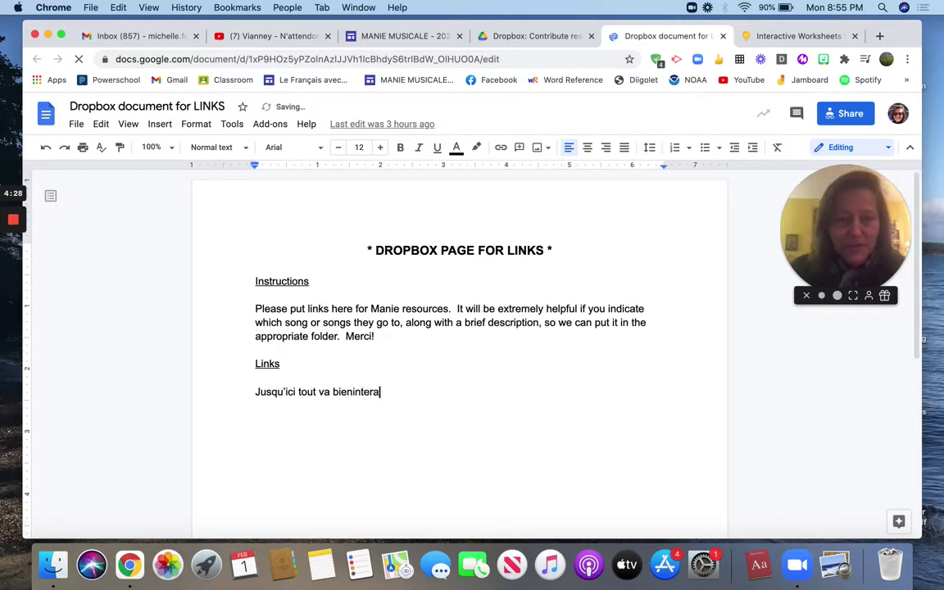
{"action": "key", "text": "BackSpace"}
{"action": "key", "text": "BackSpace"}
{"action": "key", "text": "BackSpace"}
{"action": "key", "text": "BackSpace"}
{"action": "key", "text": "BackSpace"}
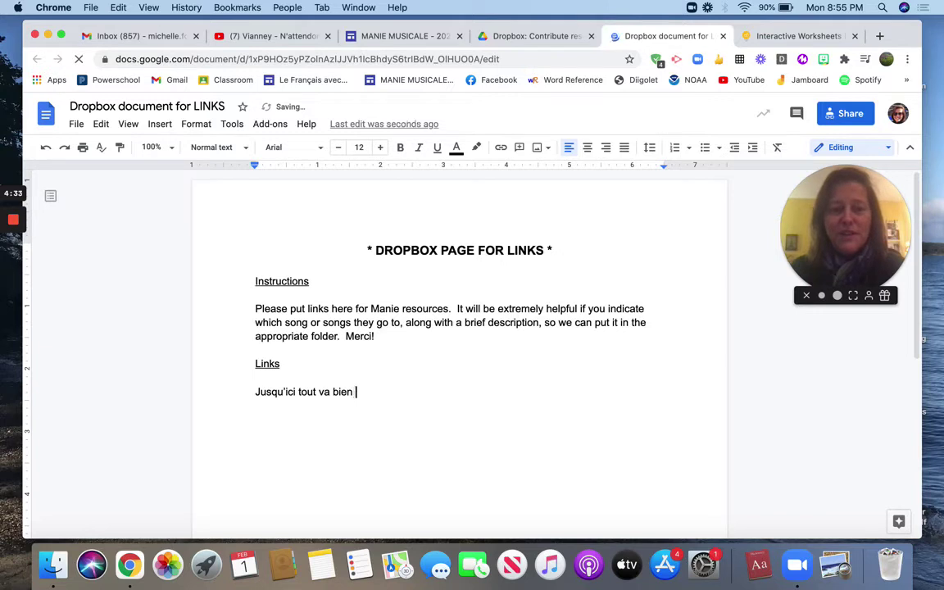
Continue the entry after the song title with "interactive wizer.me worksheet highligting irregular verbs".
{"action": "type", "text": "interact"}
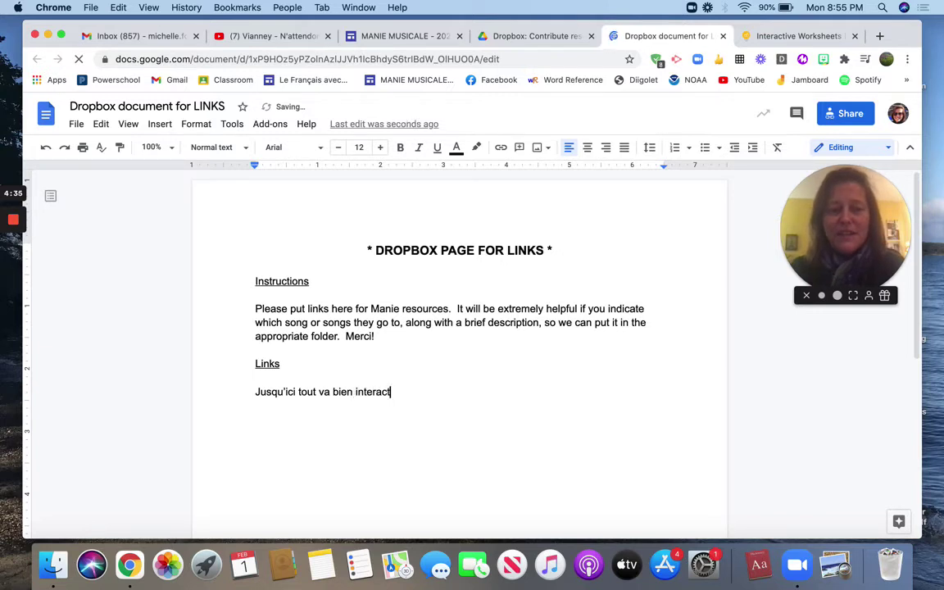
{"action": "type", "text": "ive wiz"}
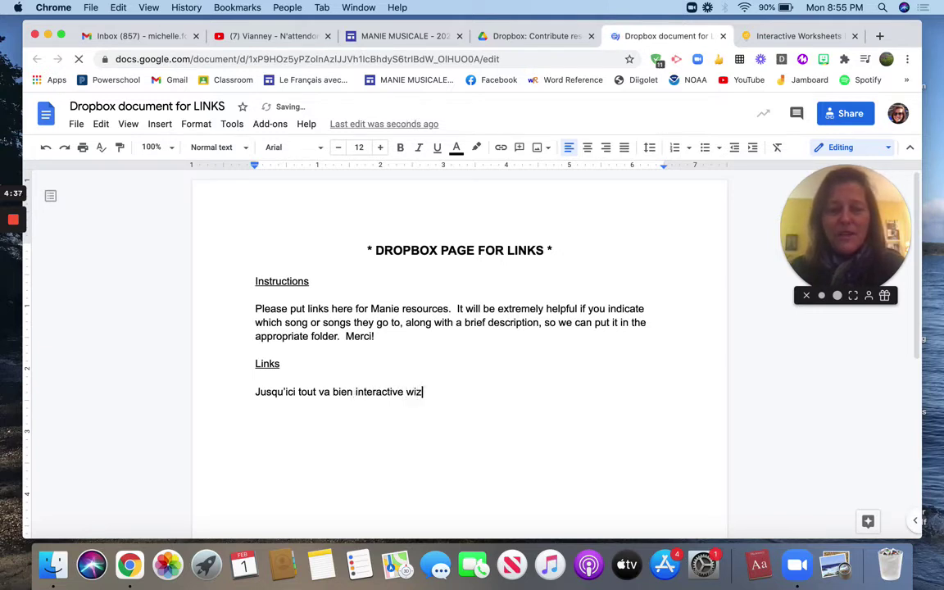
{"action": "type", "text": "er.me worksh"}
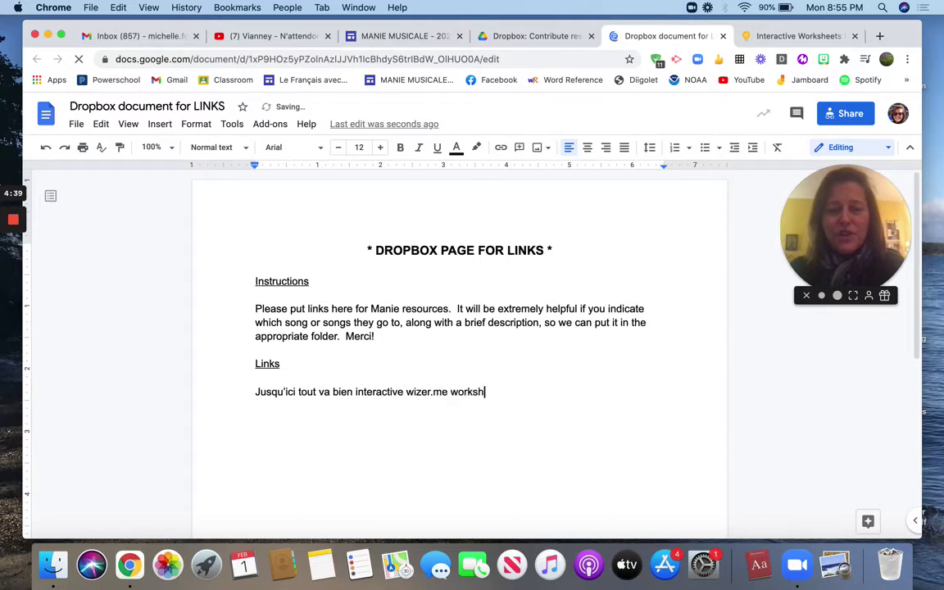
{"action": "type", "text": "eet highlighing"}
{"action": "key", "text": "BackSpace"}
{"action": "key", "text": "BackSpace"}
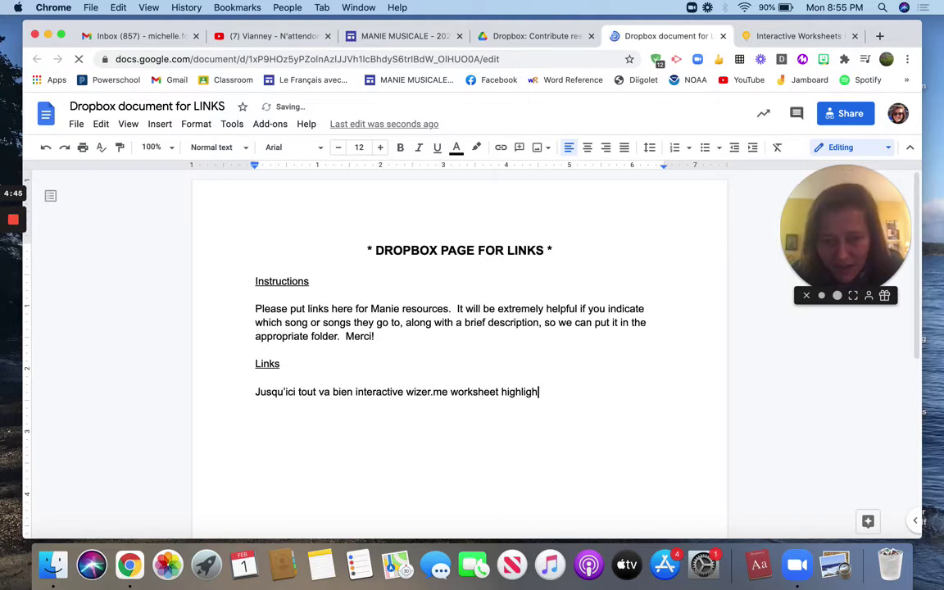
{"action": "key", "text": "BackSpace"}
{"action": "type", "text": "ting "}
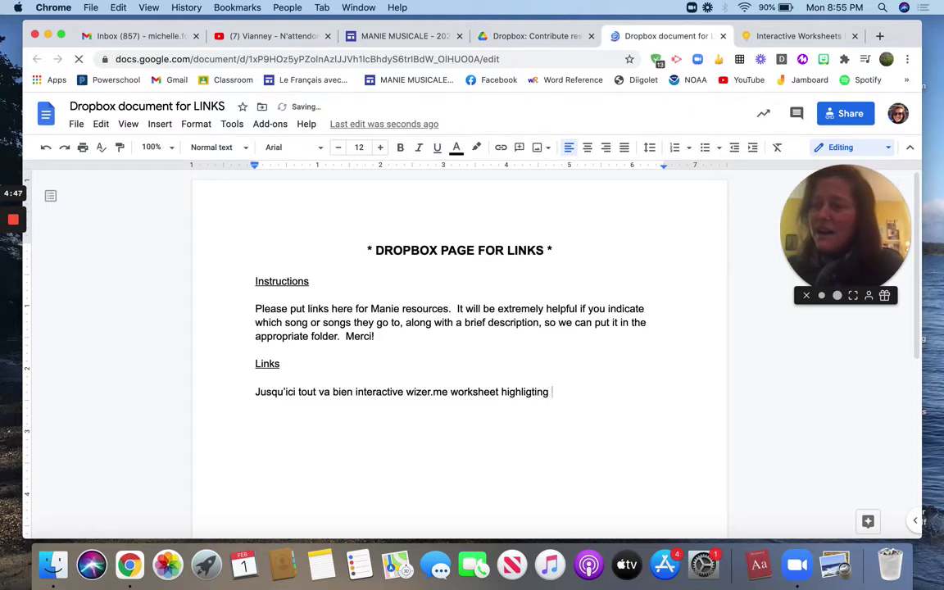
{"action": "type", "text": "irrect"}
{"action": "key", "text": "BackSpace"}
{"action": "key", "text": "BackSpace"}
{"action": "type", "text": "gular verbs"}
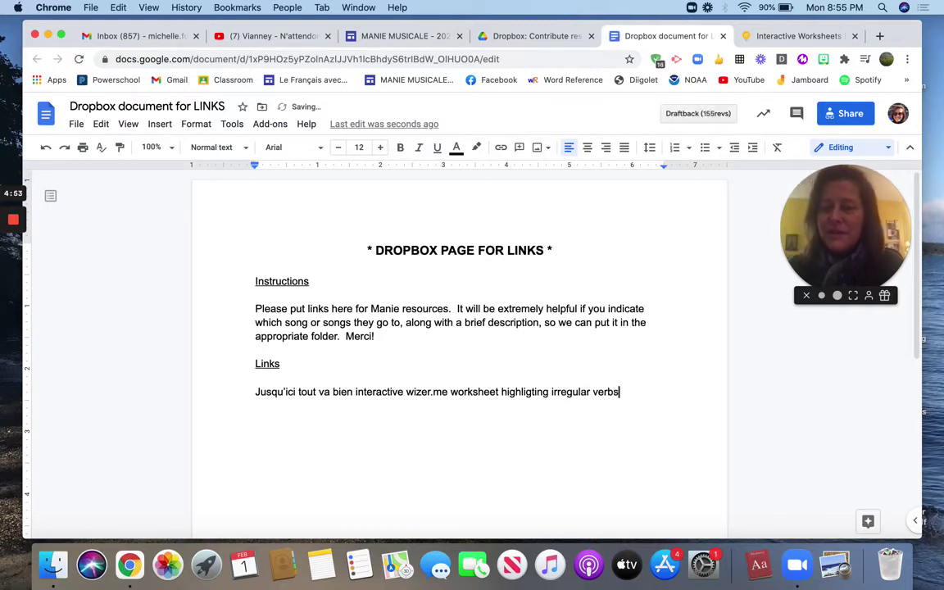
Continue the entry after "irregular verbs" with "croire, voir, and devoir", setting the three French verbs in italics.
{"action": "key", "text": "cmd+i"}
{"action": "type", "text": "c"}
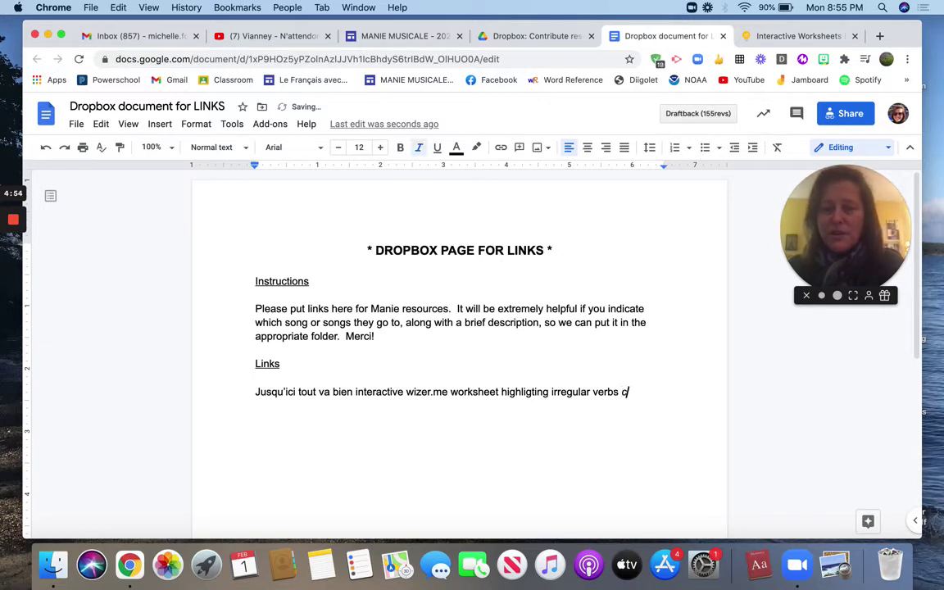
{"action": "type", "text": "roire, voir"}
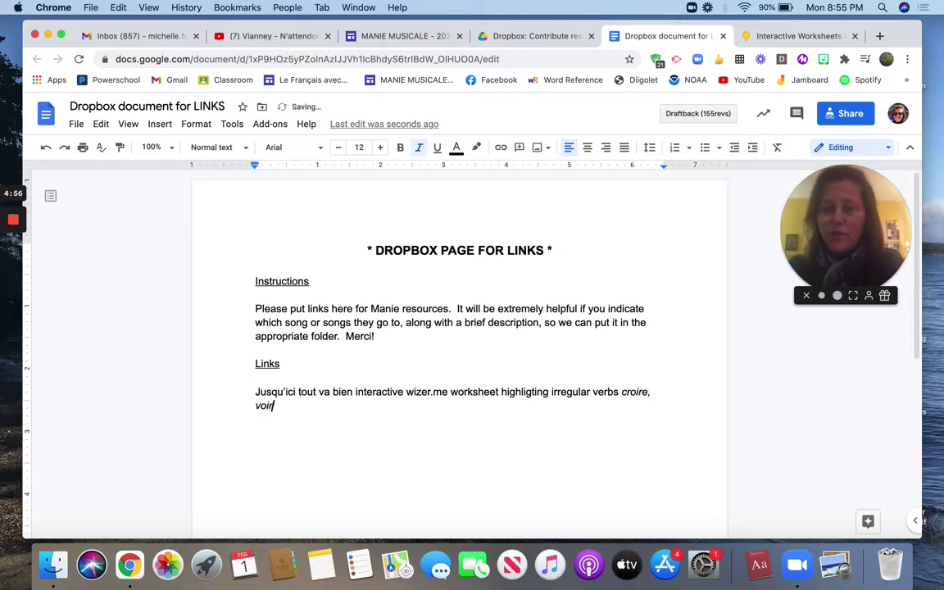
{"action": "type", "text": ","}
{"action": "key", "text": "super+i"}
{"action": "type", "text": "and"}
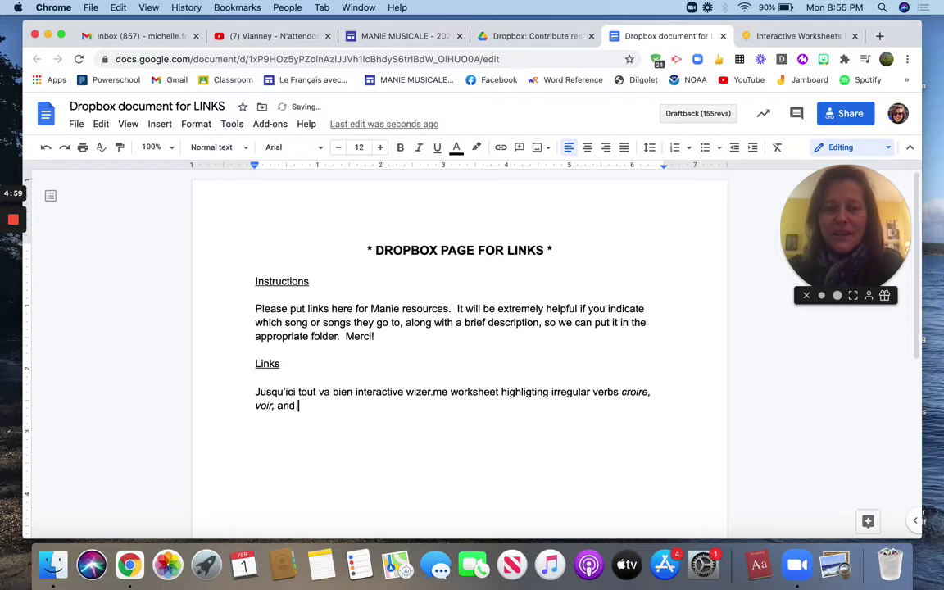
{"action": "key", "text": "super+i"}
{"action": "type", "text": "devoir"}
{"action": "key", "text": "super+i"}
Extend the description after the verb list with "and reviewing the pronunciation of".
{"action": "type", "text": "and reviw"}
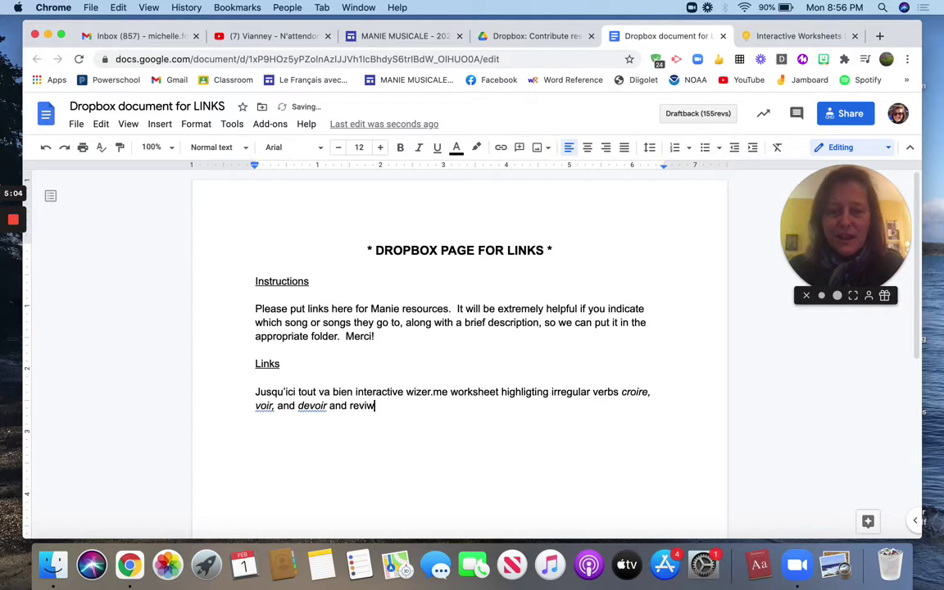
{"action": "key", "text": "BackSpace"}
{"action": "type", "text": "ewing the p"}
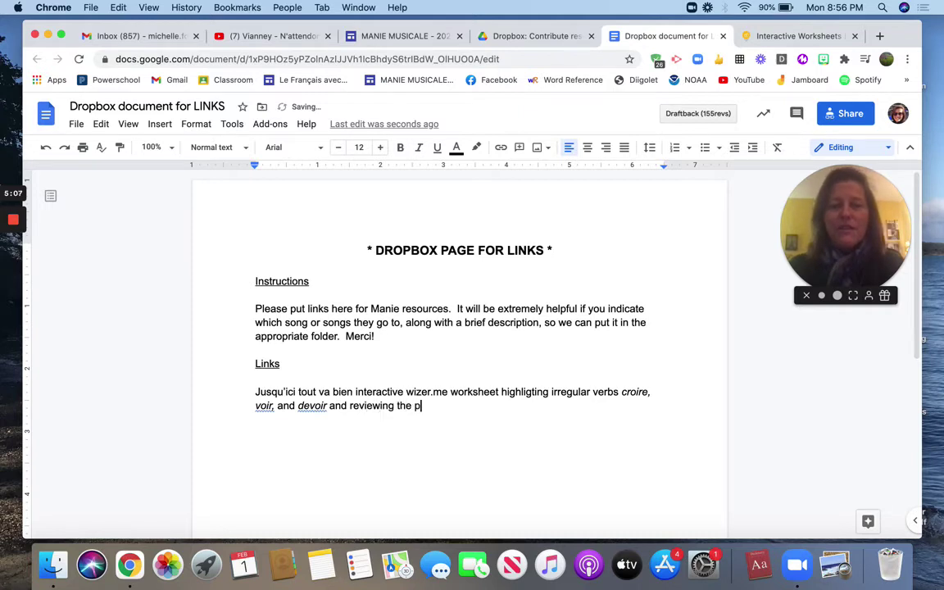
{"action": "type", "text": "ronunciation of "}
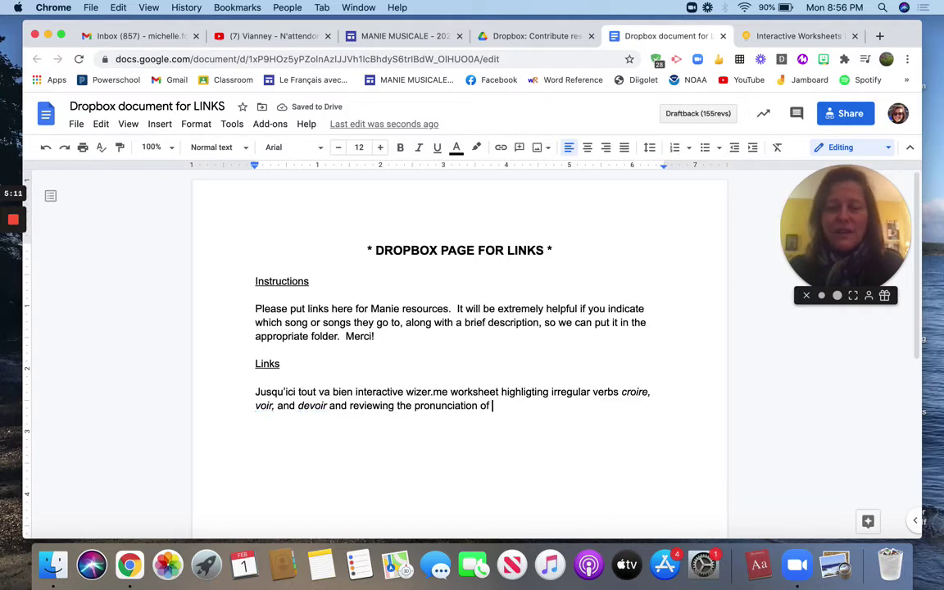
Finish the sentence with "i and gn in French.", setting only "i" and "gn" in italics.
{"action": "type", "text": "é"}
{"action": "key", "text": "BackSpace"}
{"action": "key", "text": "BackSpace"}
{"action": "key", "text": "super+i"}
{"action": "type", "text": "i"}
{"action": "key", "text": "super+i"}
{"action": "type", "text": "sand"}
{"action": "key", "text": "BackSpace"}
{"action": "key", "text": "BackSpace"}
{"action": "key", "text": "BackSpace"}
{"action": "key", "text": "BackSpace"}
{"action": "type", "text": "and"}
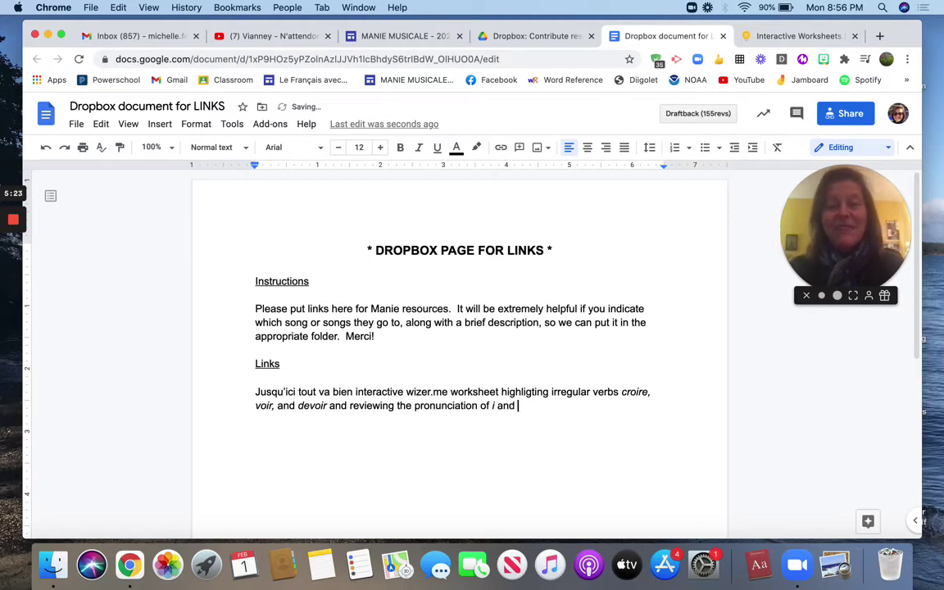
{"action": "key", "text": "super+i"}
{"action": "type", "text": "gn"}
{"action": "key", "text": "super+i"}
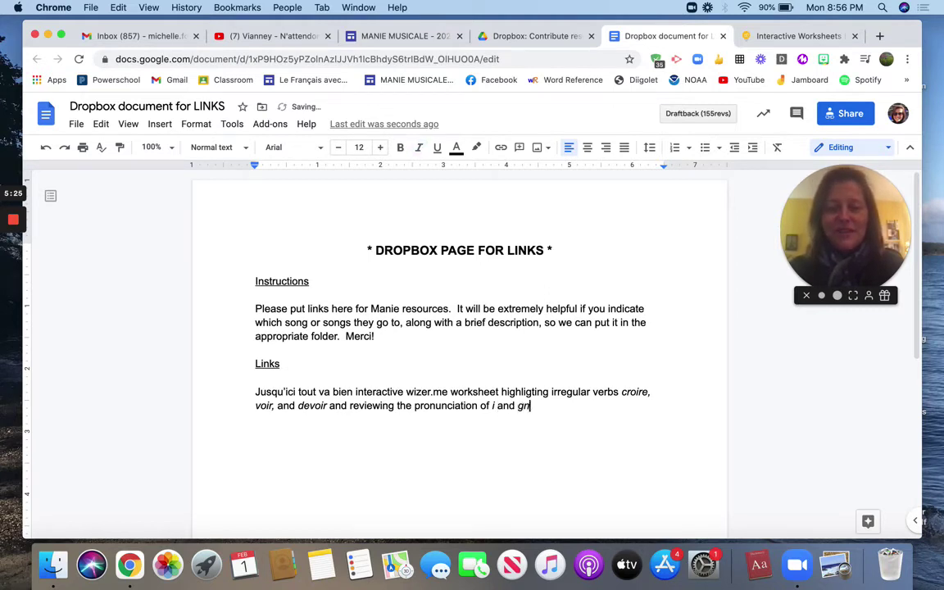
{"action": "type", "text": "in "}
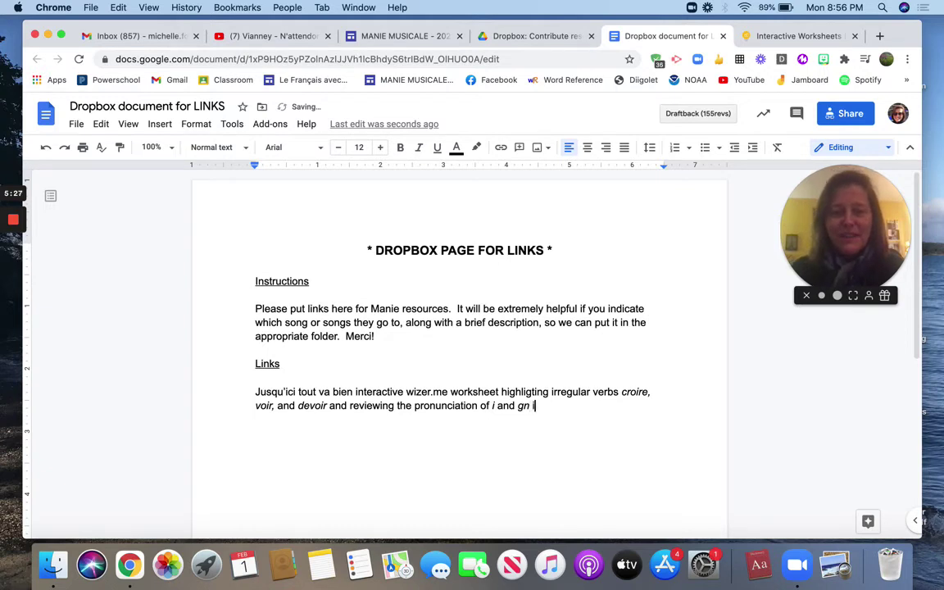
{"action": "type", "text": "French."}
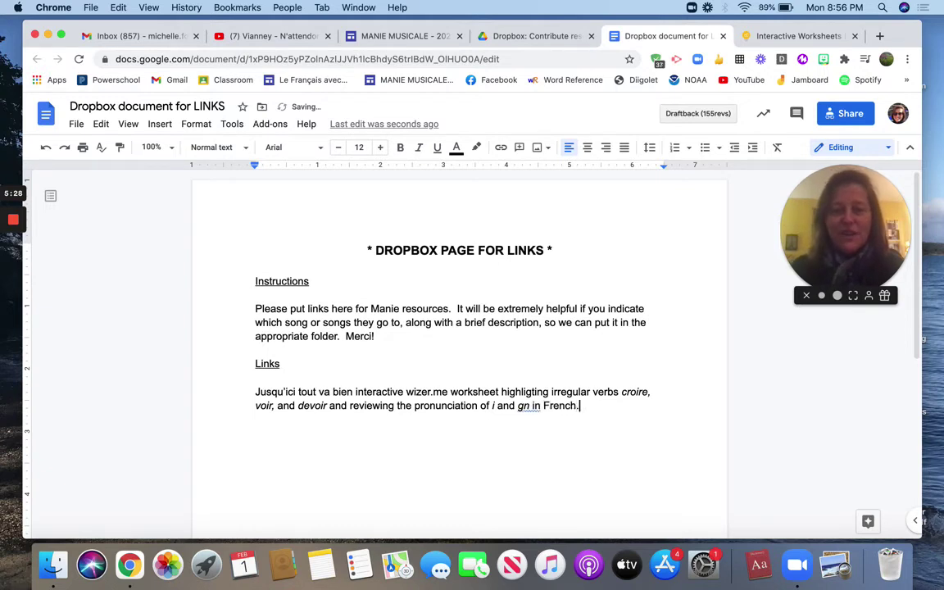
{"action": "left_click_drag", "start_coordinate": [255, 392], "coordinate": [350, 395]}
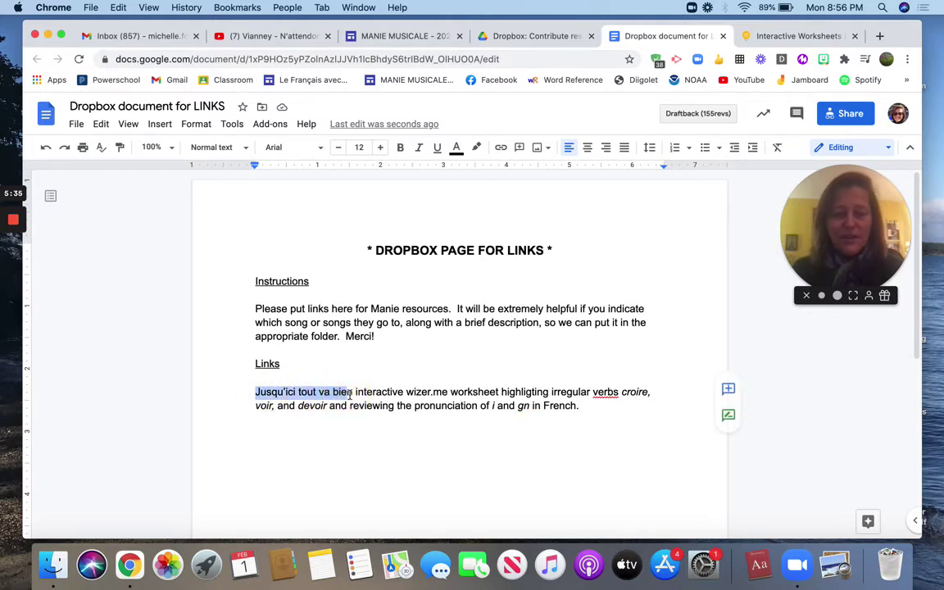
{"action": "key", "text": "super+k"}
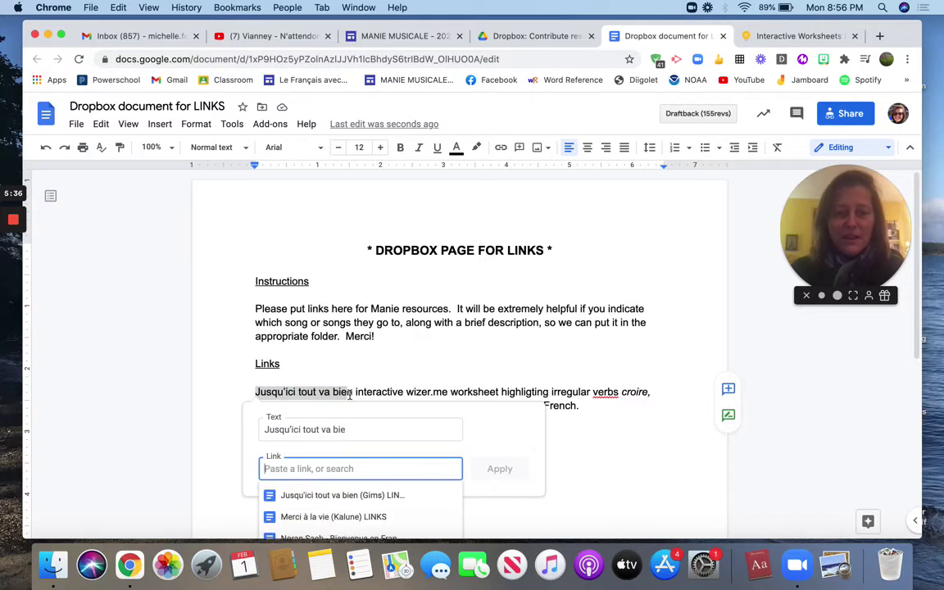
{"action": "left_click", "coordinate": [351, 430]}
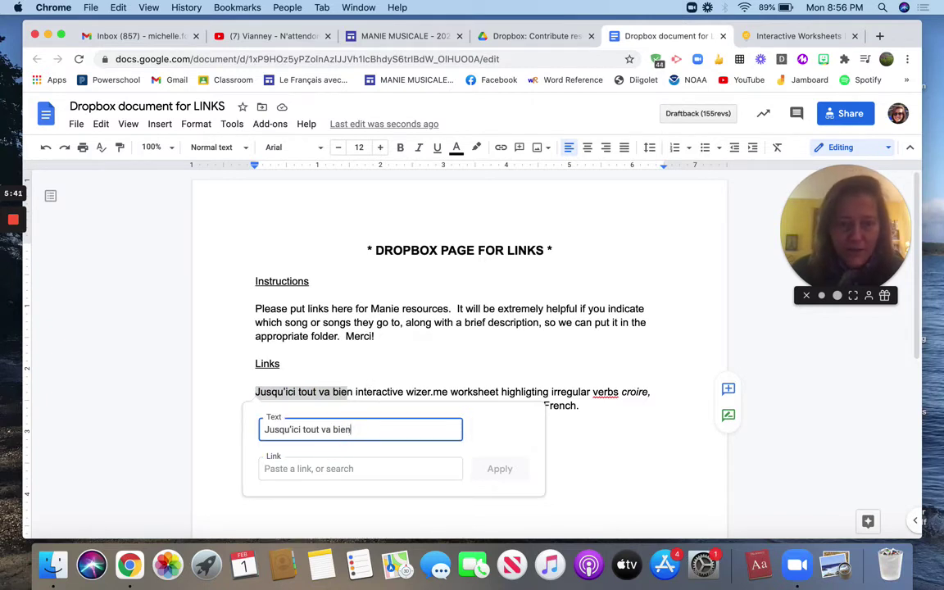
{"action": "left_click", "coordinate": [334, 469]}
{"action": "type", "text": "https://app.wizer.me/preview/CMKOYY"}
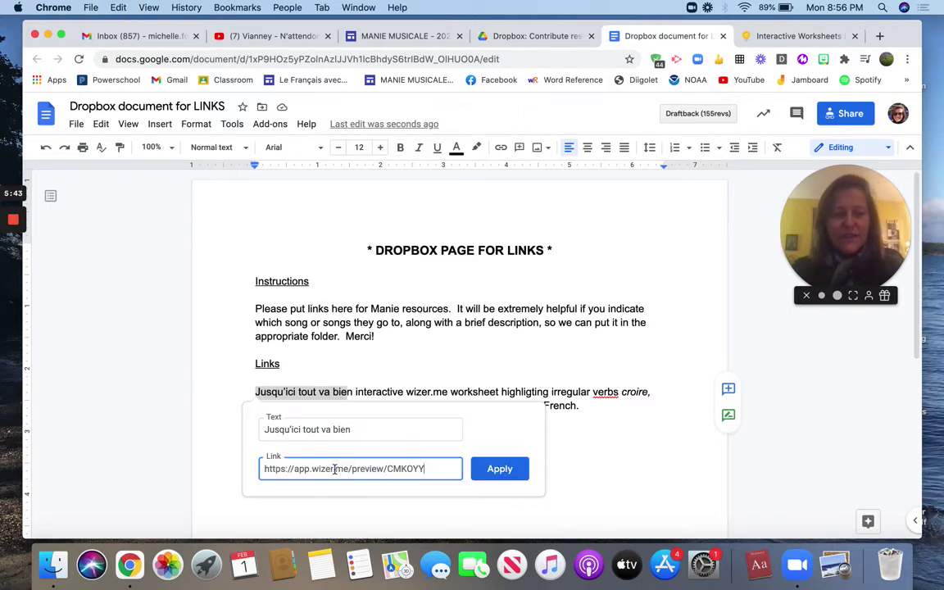
{"action": "left_click", "coordinate": [508, 473]}
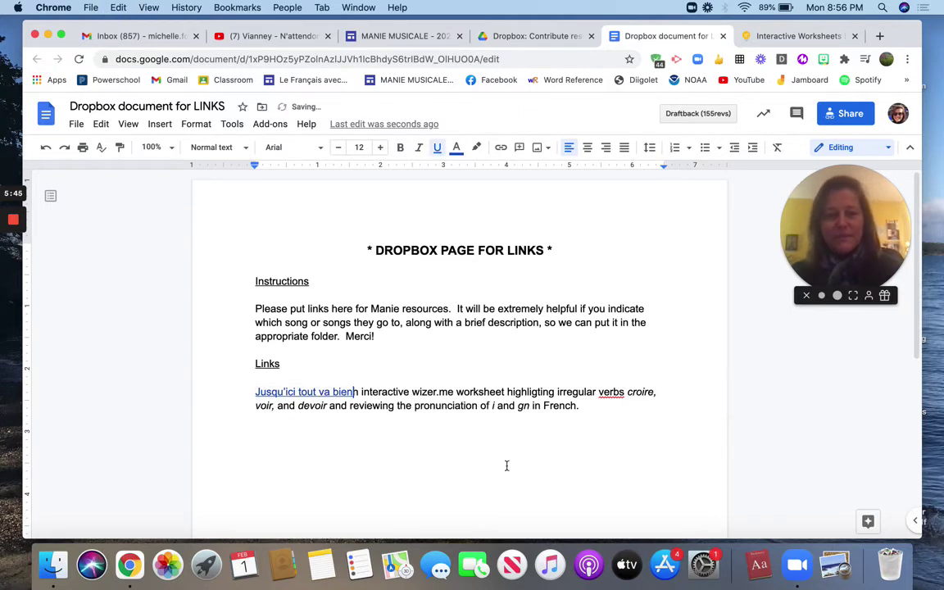
{"action": "key", "text": "Delete"}
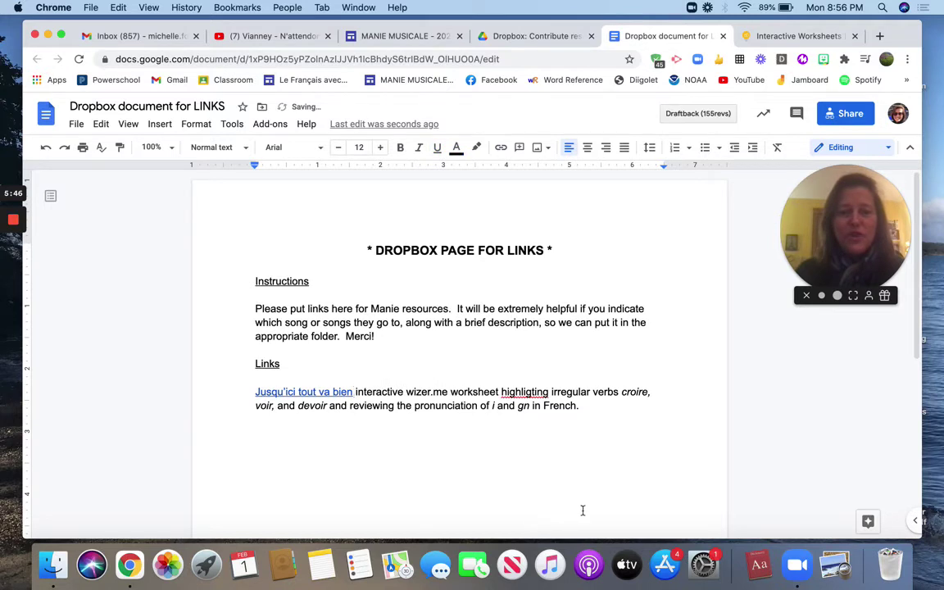
{"action": "left_click", "coordinate": [559, 460]}
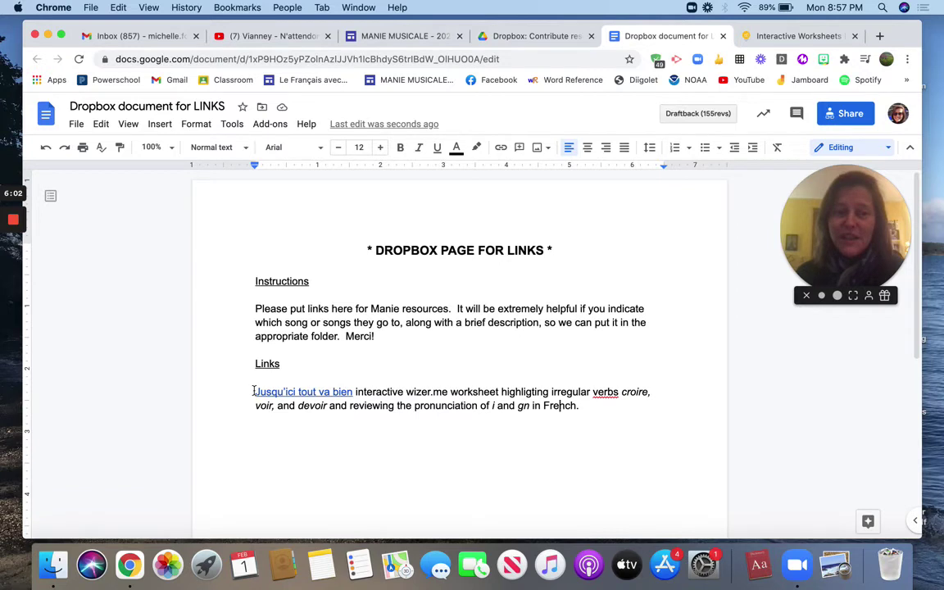
Copy the whole entry and open the "Jusqu'ici tout va bien (Gims) LINKS" document from the song's folder in Manie 2021.
{"action": "left_click_drag", "start_coordinate": [253, 391], "coordinate": [585, 407]}
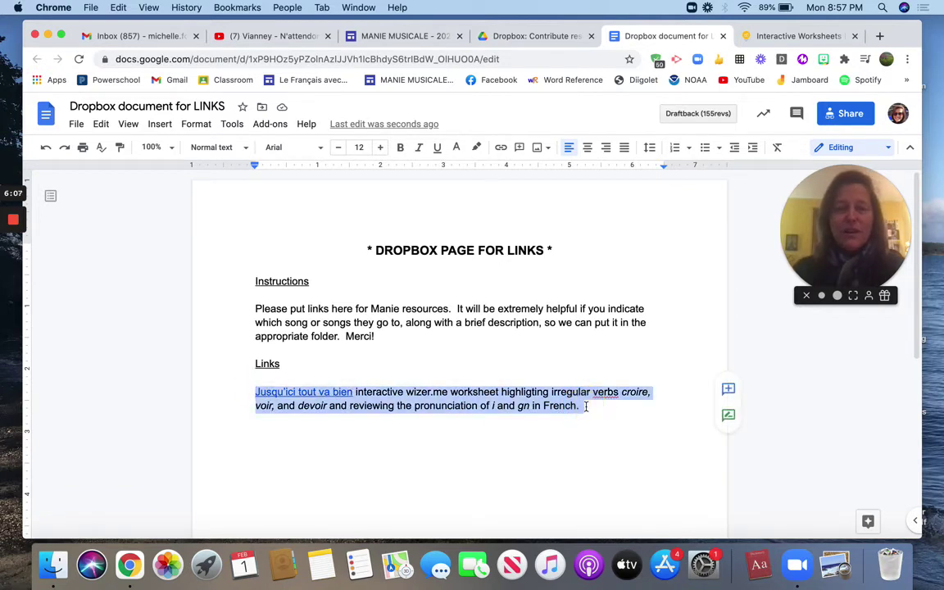
{"action": "left_click", "coordinate": [551, 38]}
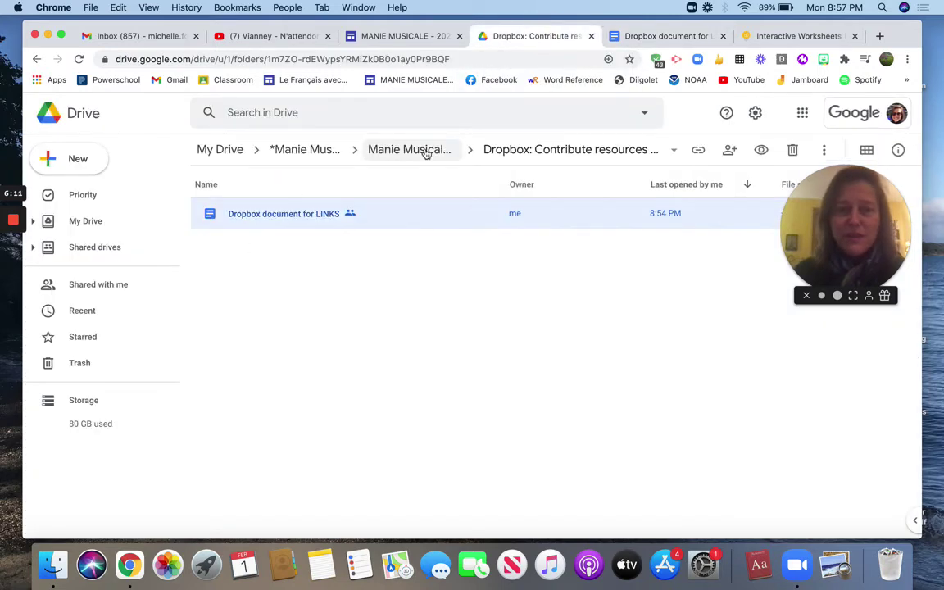
{"action": "left_click", "coordinate": [425, 154]}
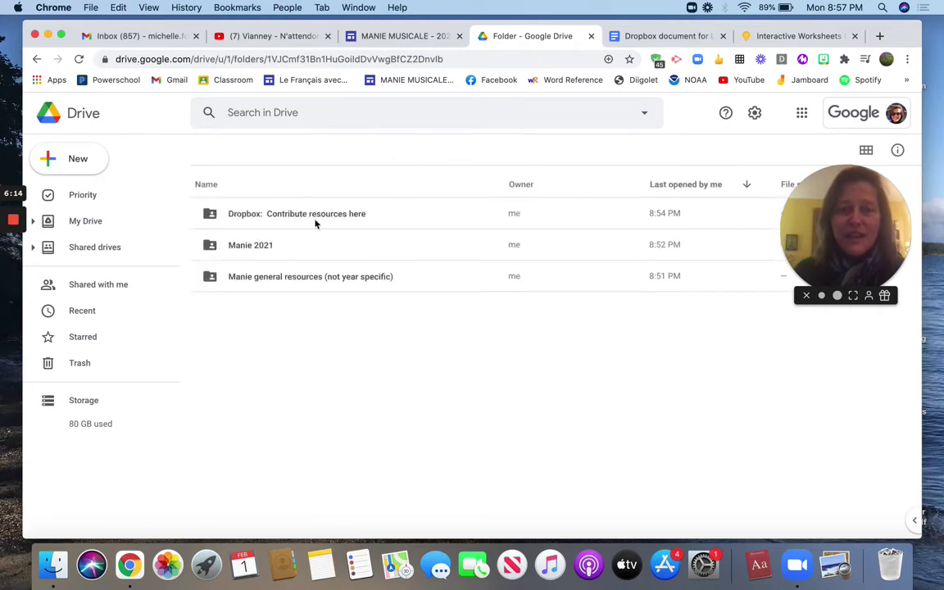
{"action": "double_click", "coordinate": [258, 245]}
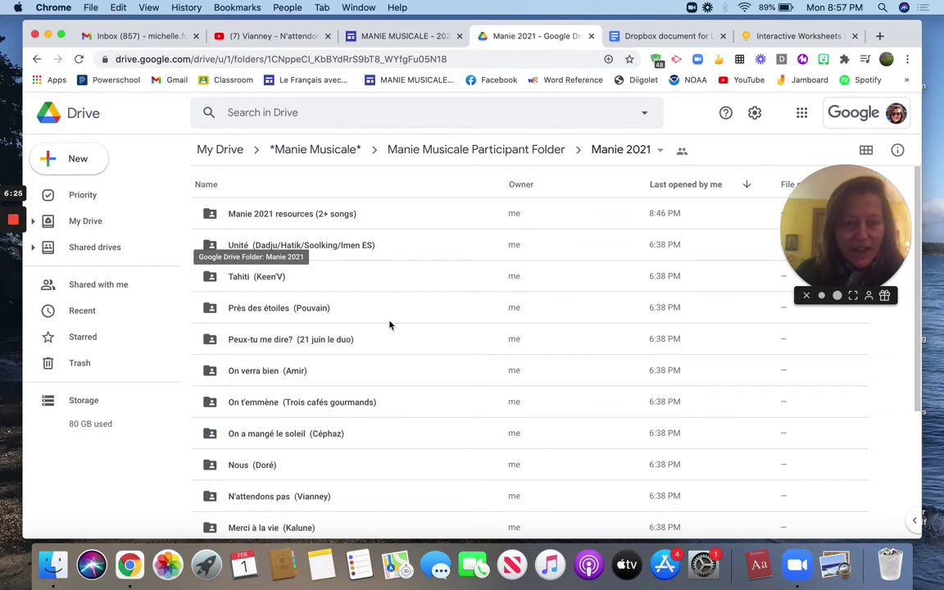
{"action": "scroll", "coordinate": [390, 326], "scroll_direction": "down", "scroll_amount": 1}
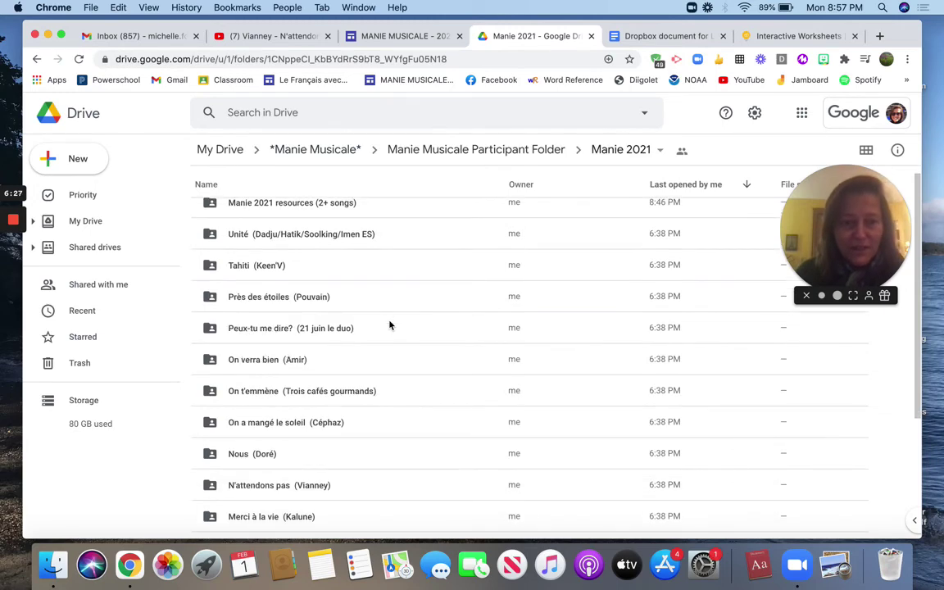
{"action": "scroll", "coordinate": [387, 325], "scroll_direction": "up", "scroll_amount": 1}
{"action": "scroll", "coordinate": [388, 326], "scroll_direction": "down", "scroll_amount": 5}
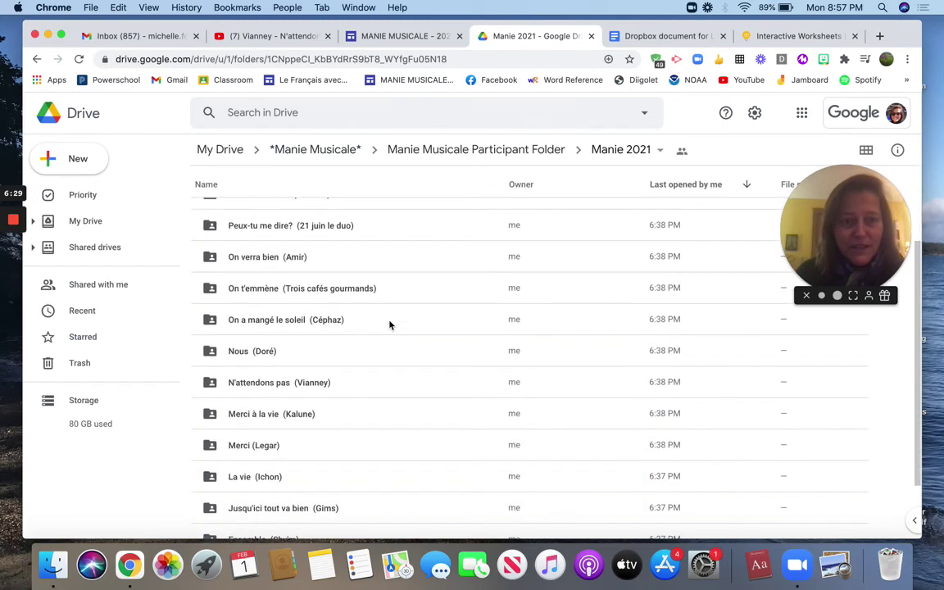
{"action": "double_click", "coordinate": [304, 429]}
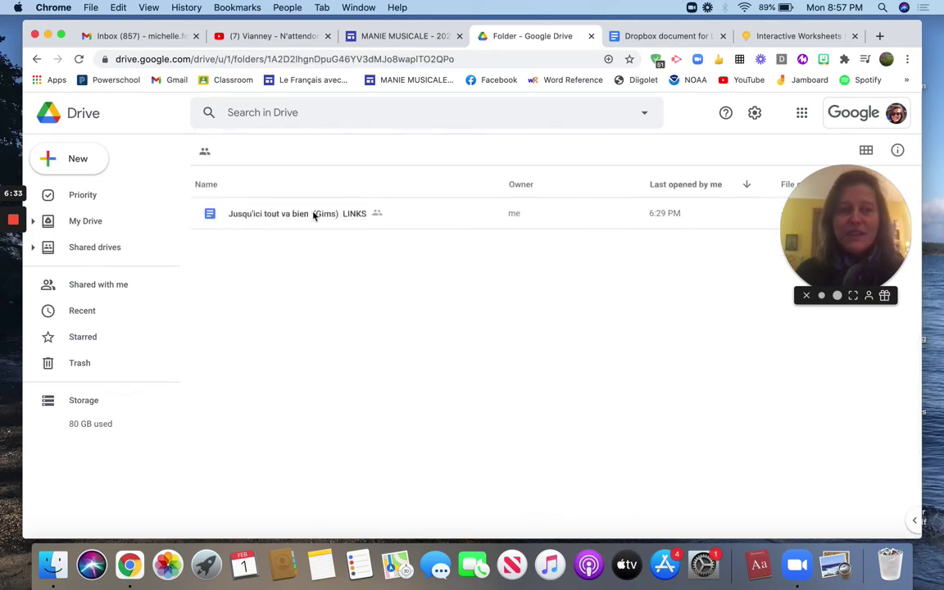
{"action": "double_click", "coordinate": [314, 215]}
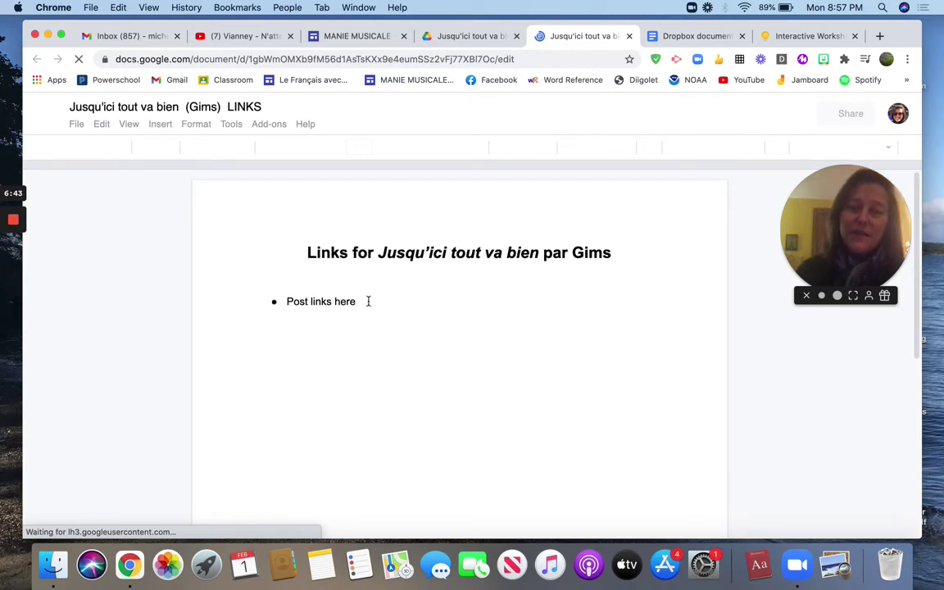
Replace the "Post links here" bullet text with the copied worksheet entry and add an empty line below its description.
{"action": "left_click", "coordinate": [358, 302]}
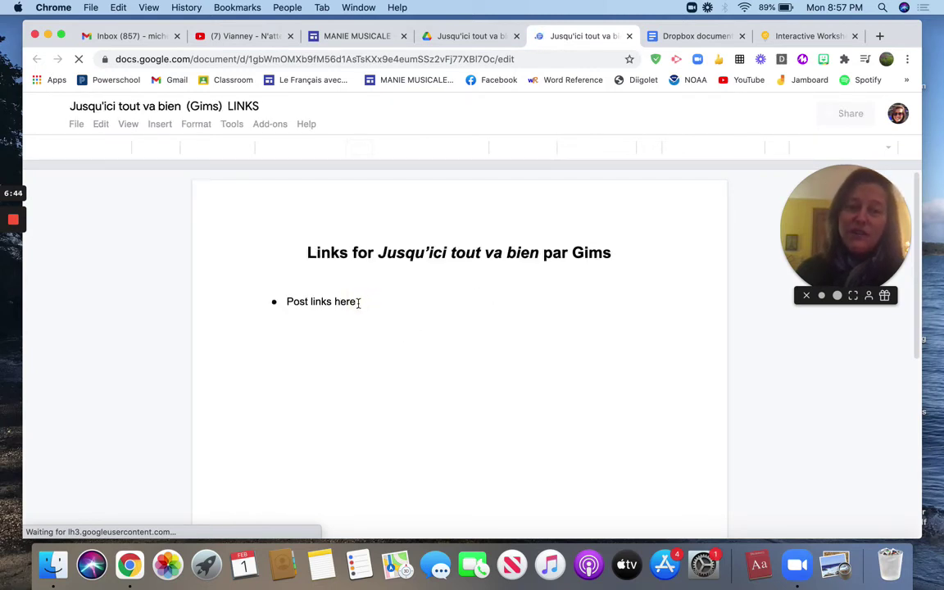
{"action": "left_click", "coordinate": [358, 303]}
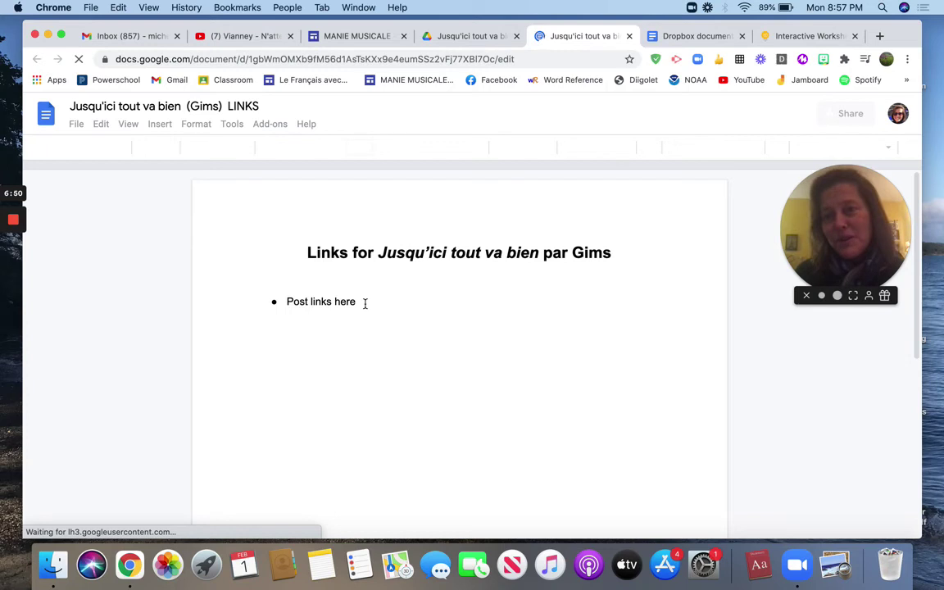
{"action": "left_click", "coordinate": [365, 302]}
{"action": "left_click", "coordinate": [356, 301]}
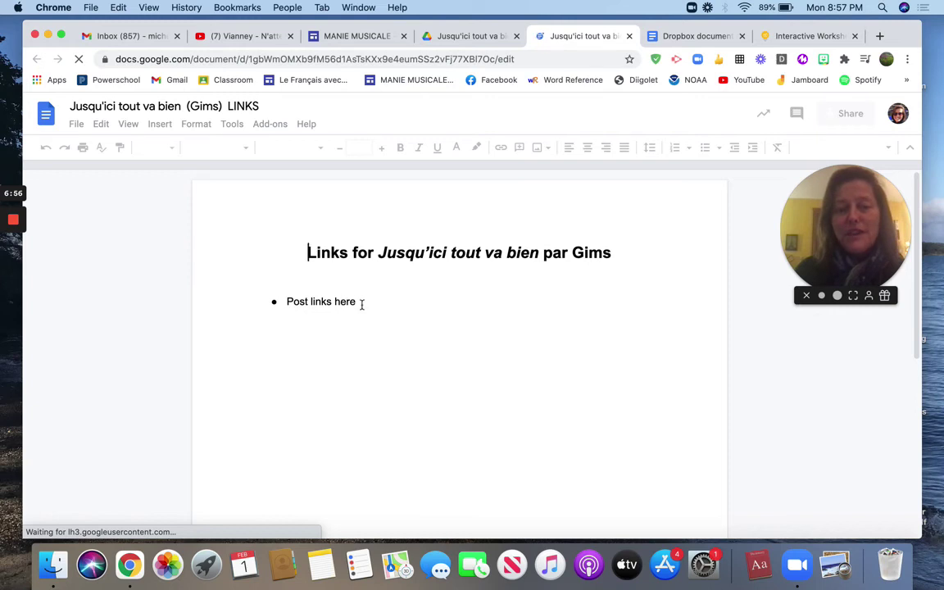
{"action": "left_click", "coordinate": [360, 304]}
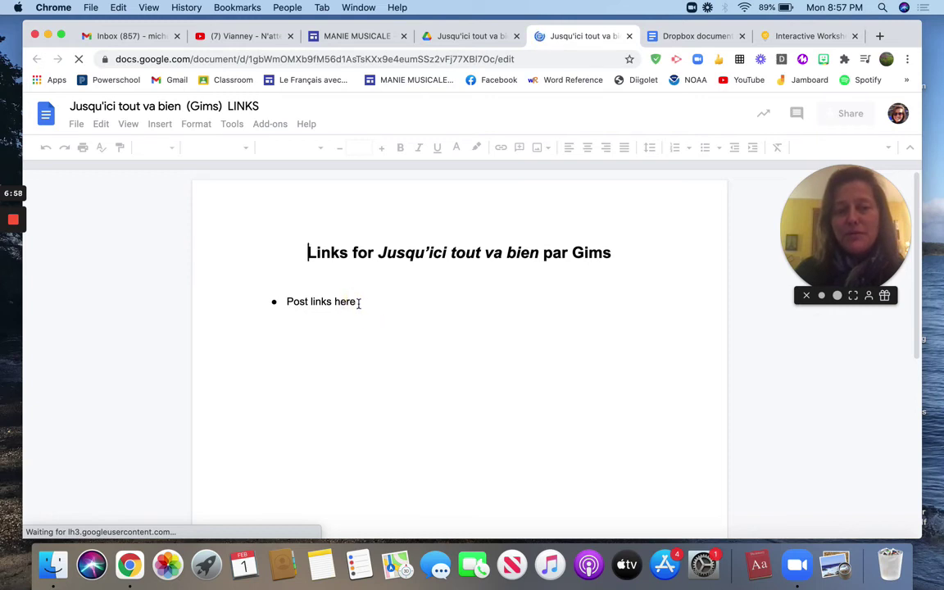
{"action": "left_click", "coordinate": [359, 303]}
{"action": "left_click", "coordinate": [358, 303]}
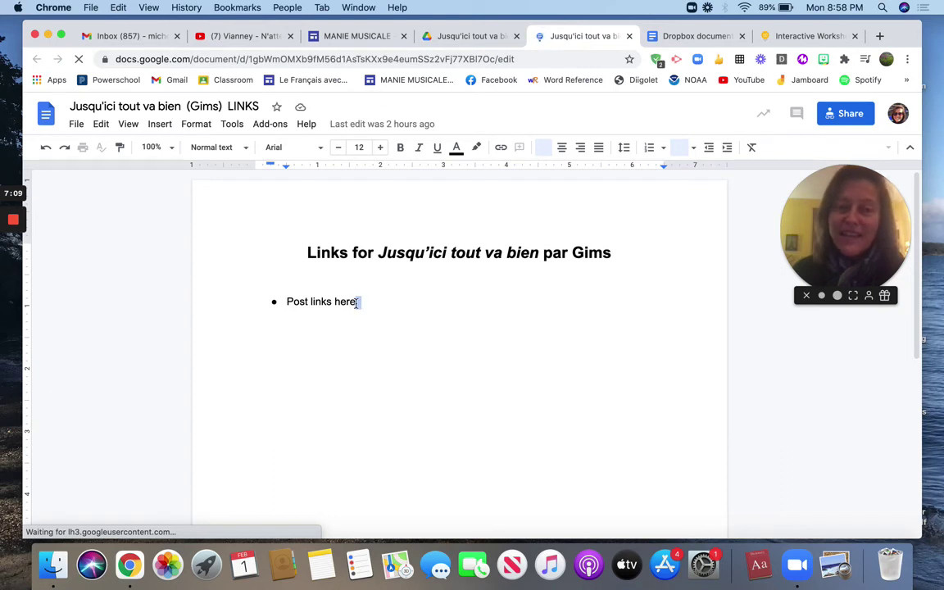
{"action": "left_click", "coordinate": [357, 302]}
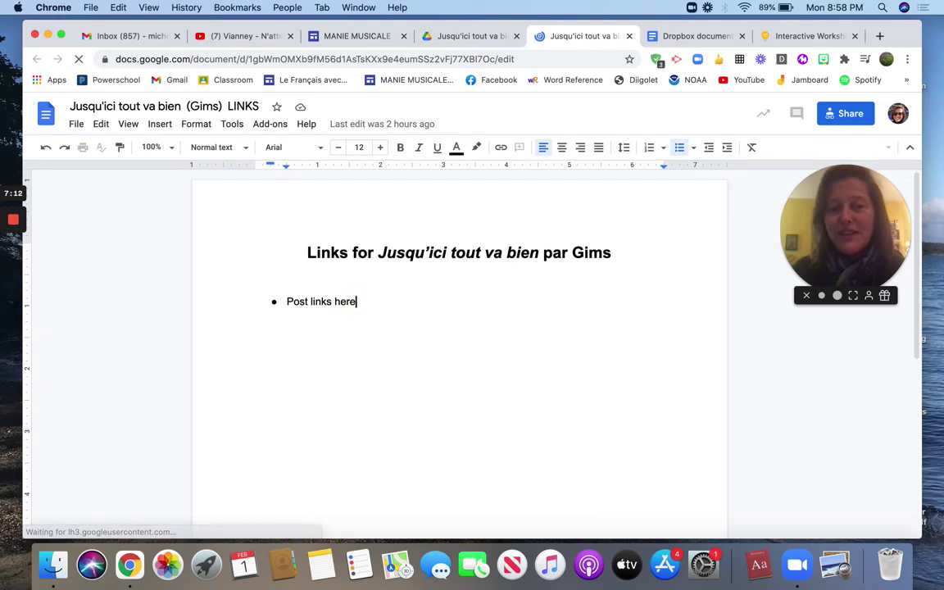
{"action": "left_click_drag", "start_coordinate": [289, 302], "coordinate": [371, 300]}
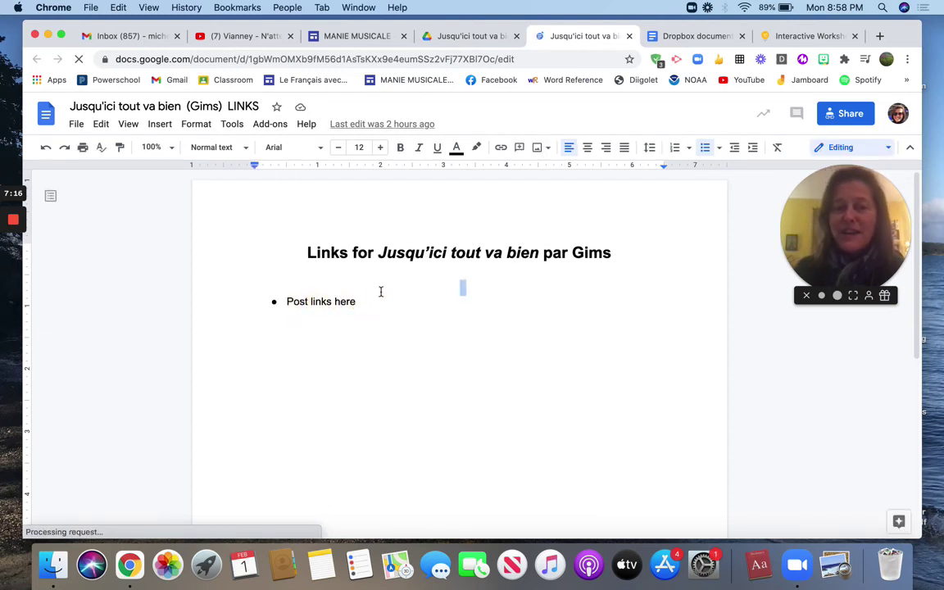
{"action": "triple_click", "coordinate": [402, 310]}
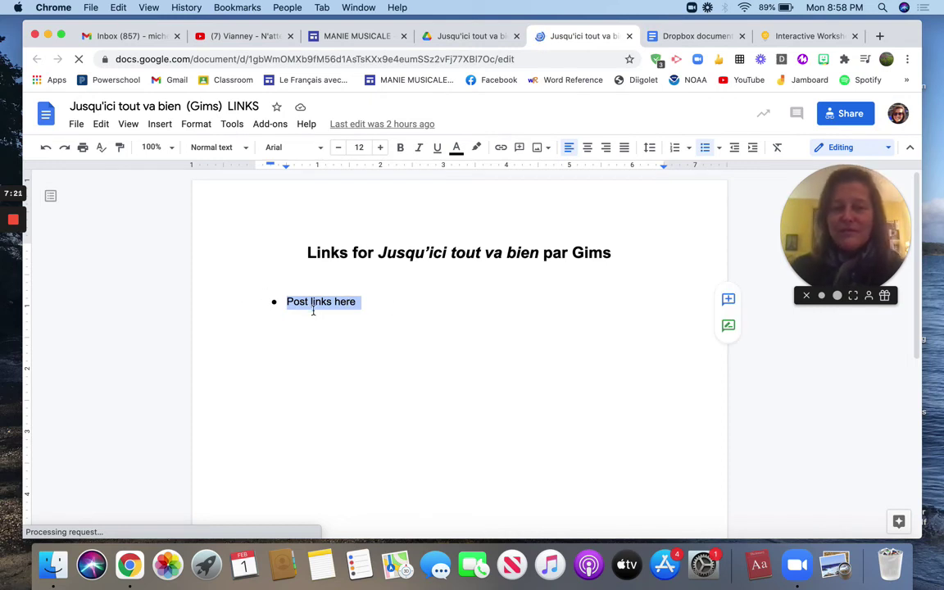
{"action": "key", "text": "BackSpace"}
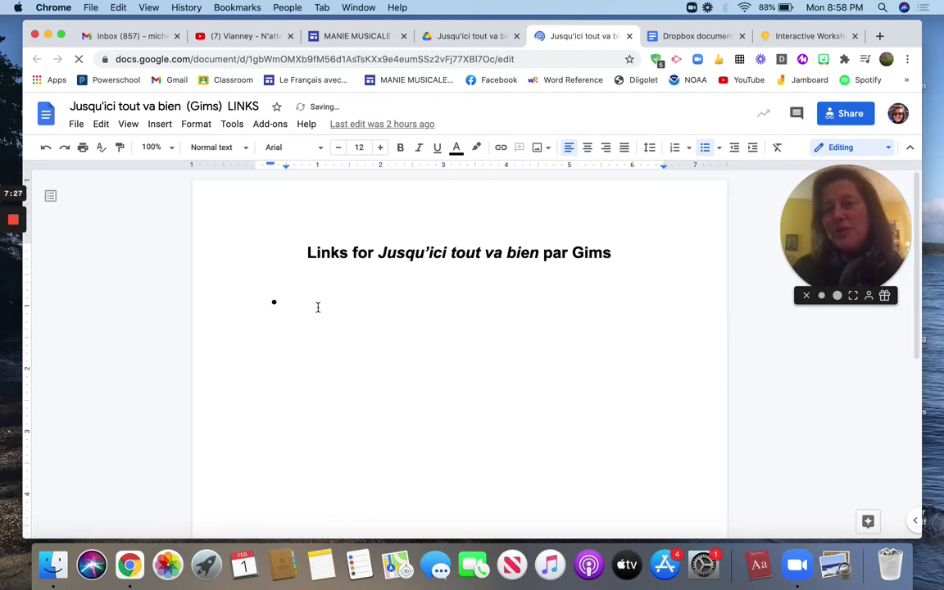
{"action": "type", "text": "Jusqu'ici tout va bien interactive wizer.me worksheet highligting irregular verbs croire, voir, and devoir and reviewing the pronunciation of i and gn in French."}
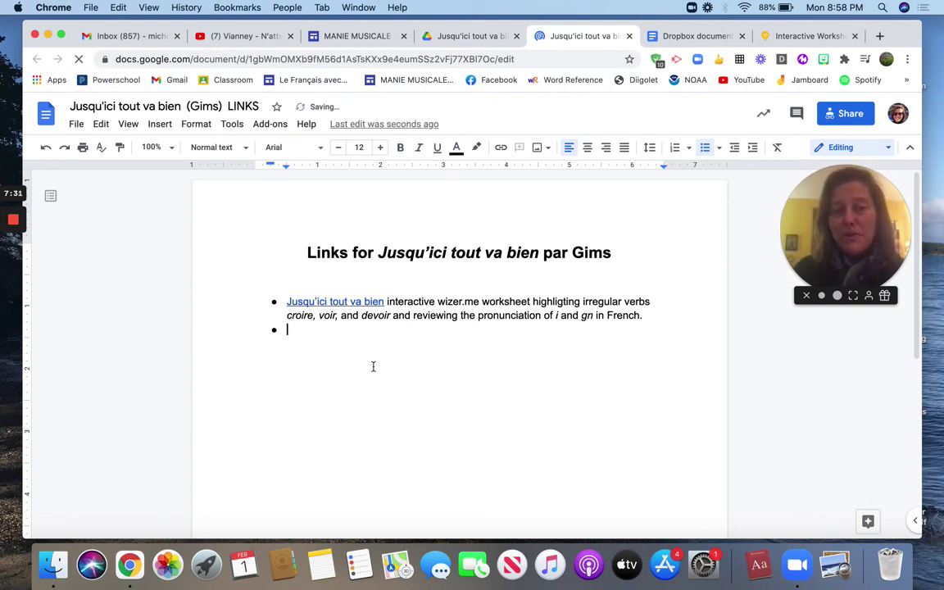
{"action": "left_click", "coordinate": [656, 315]}
{"action": "key", "text": "shift+Return"}
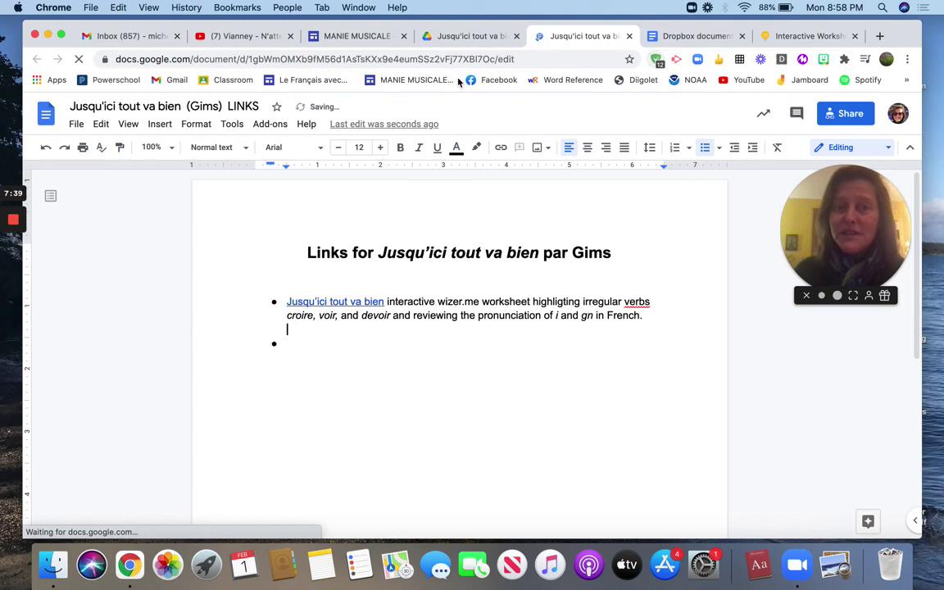
Return to Drive and go back up through Manie 2021 to the Manie Musicale Participant Folder.
{"action": "left_click", "coordinate": [463, 36]}
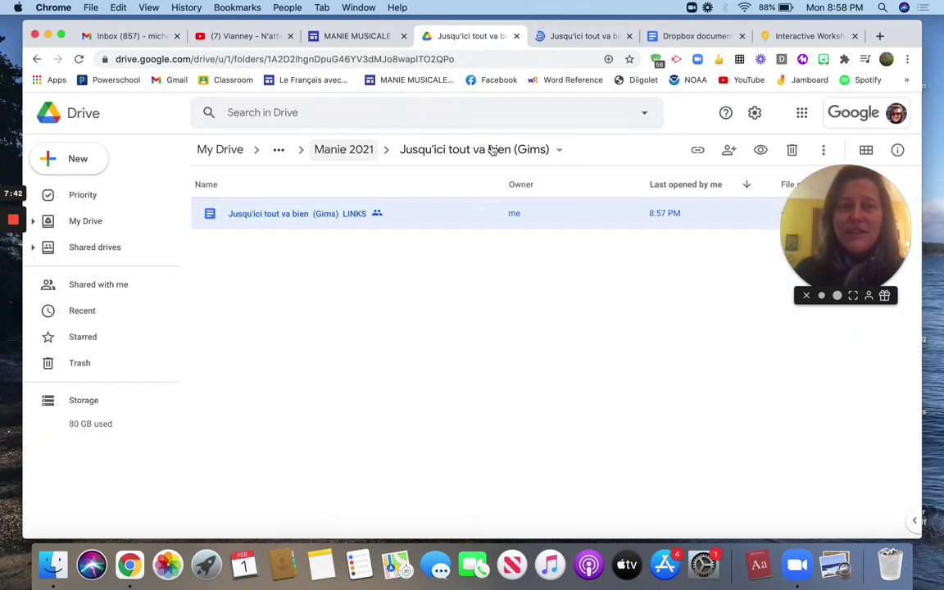
{"action": "left_click", "coordinate": [350, 150]}
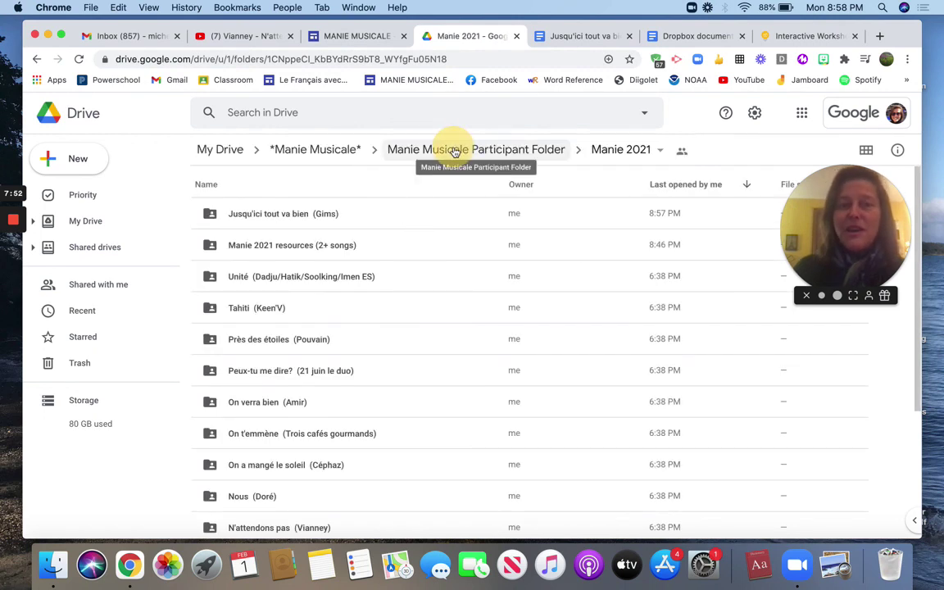
{"action": "left_click", "coordinate": [455, 150]}
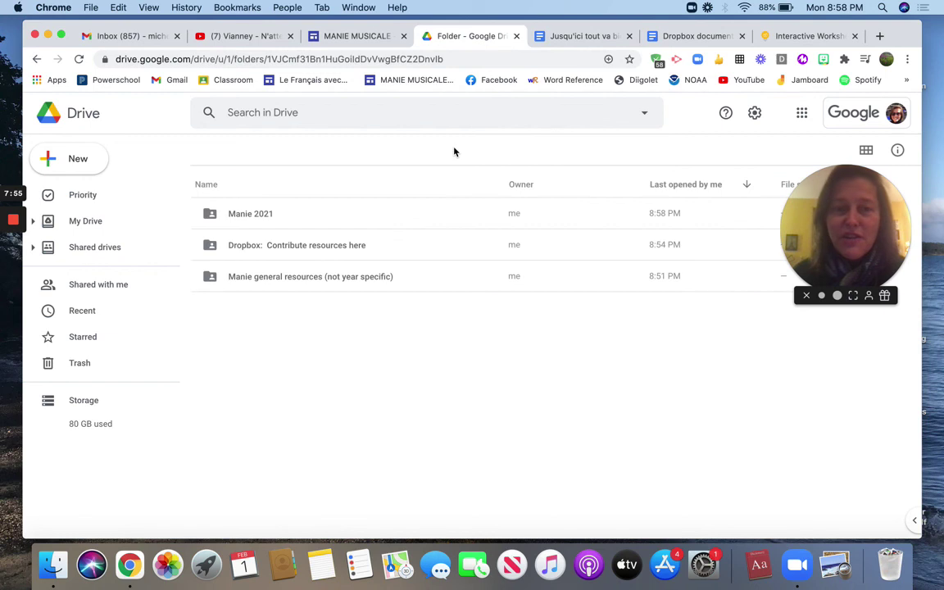